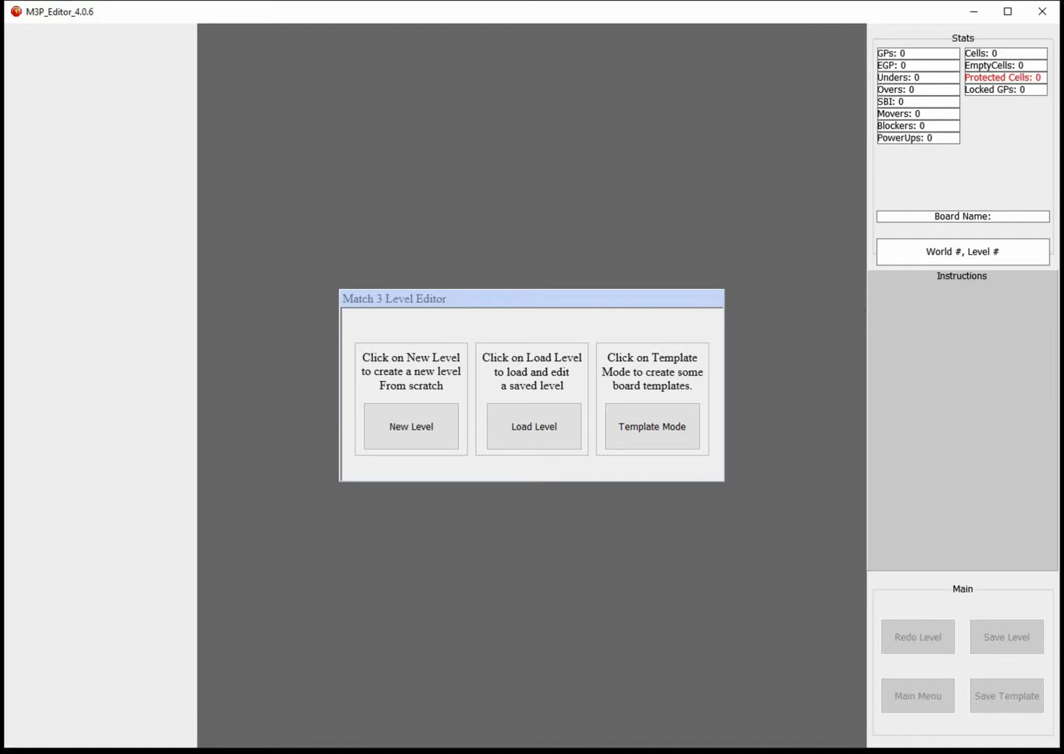
- Open the saved-level loader and preview the worlds by name and by number, ending on World 1, Ground Zero
click(563, 437)
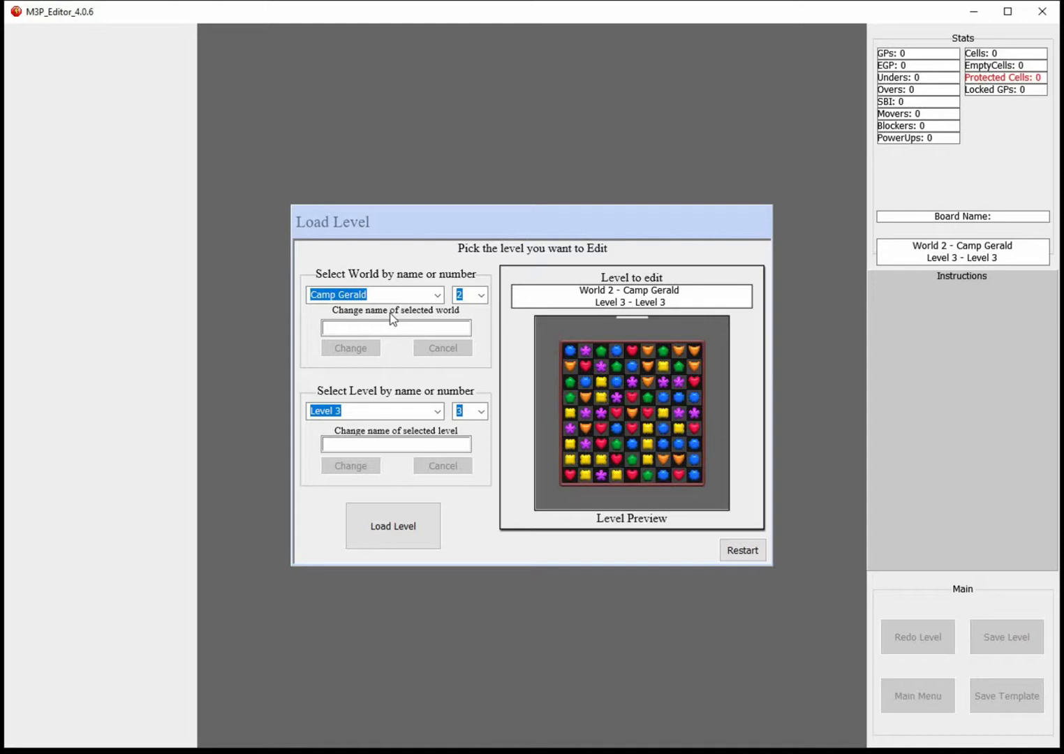
click(435, 295)
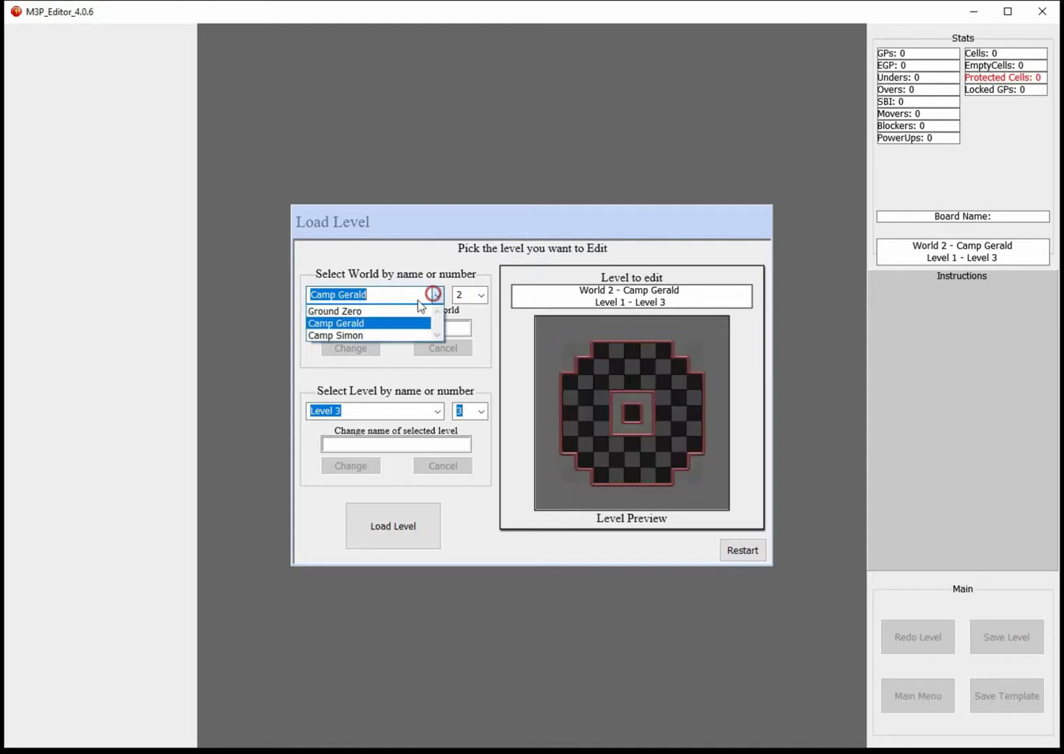
click(479, 294)
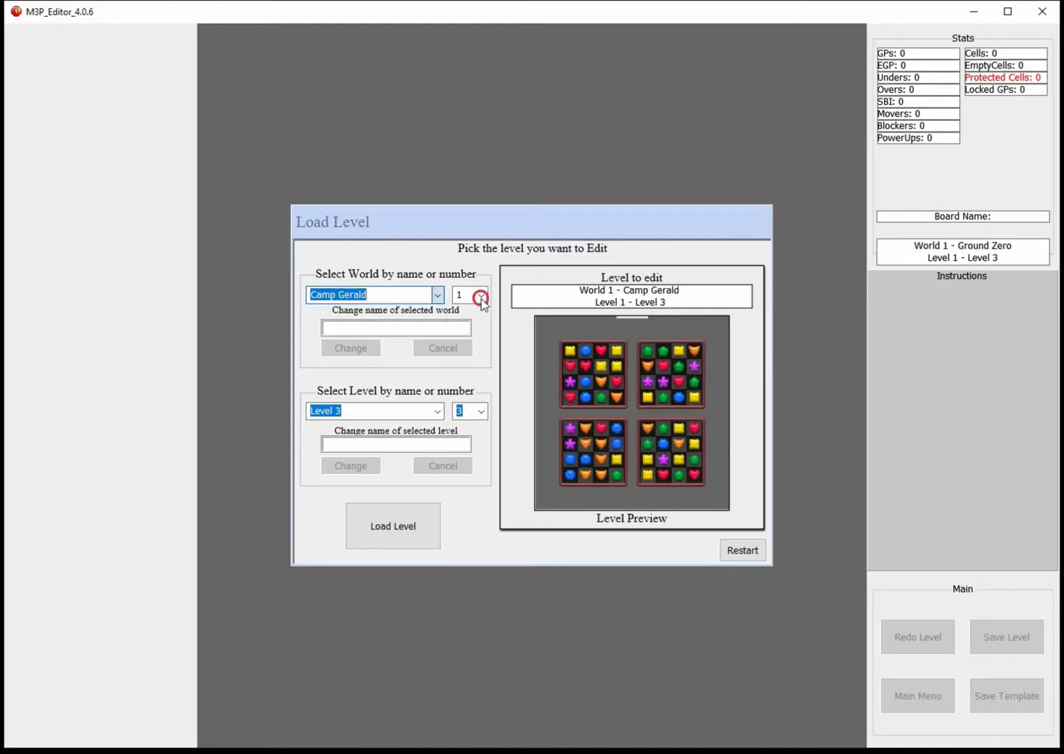
click(481, 295)
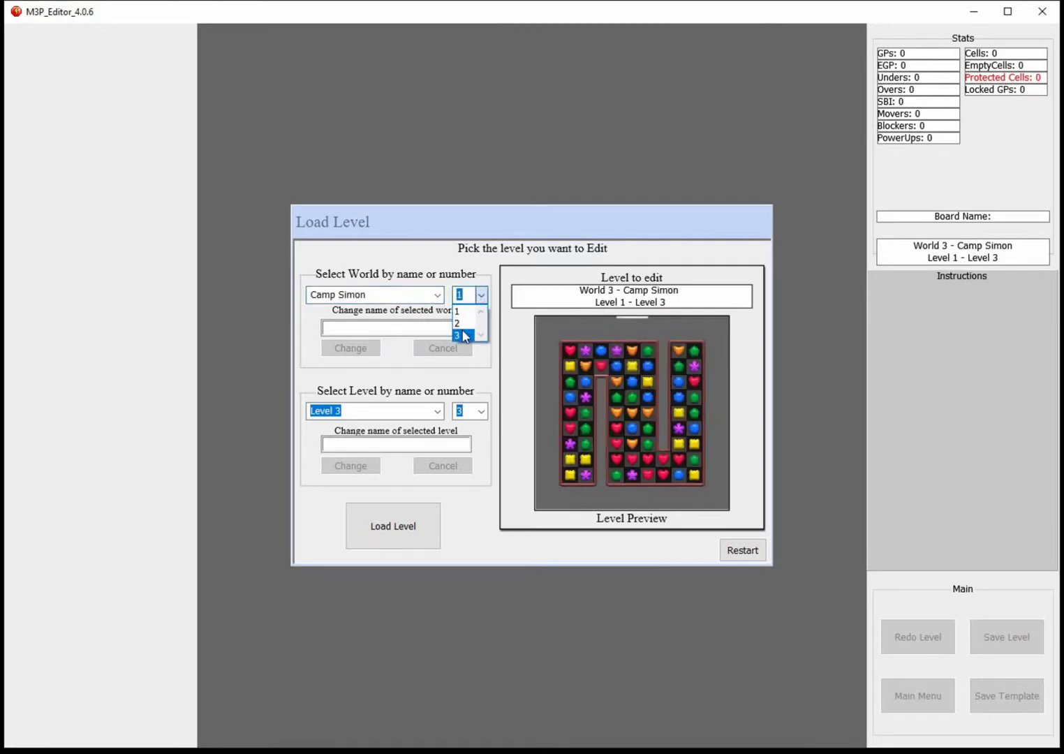
click(309, 323)
click(355, 332)
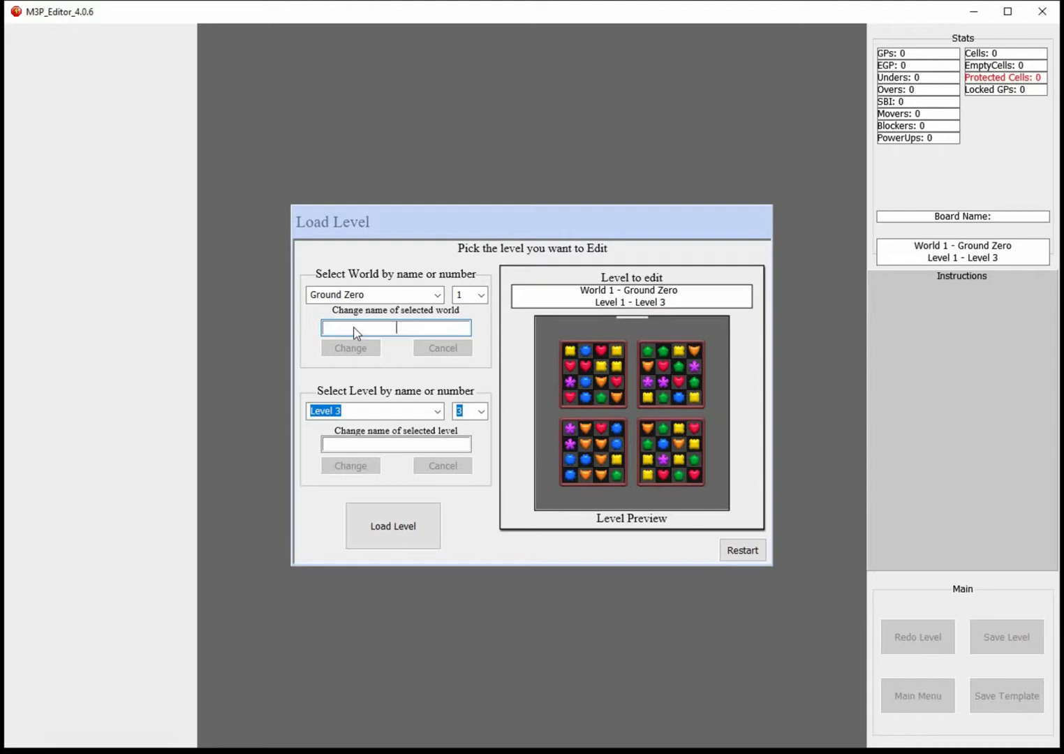
- Select the Camp Simon world and try to rename it as Camp Gerald
click(437, 294)
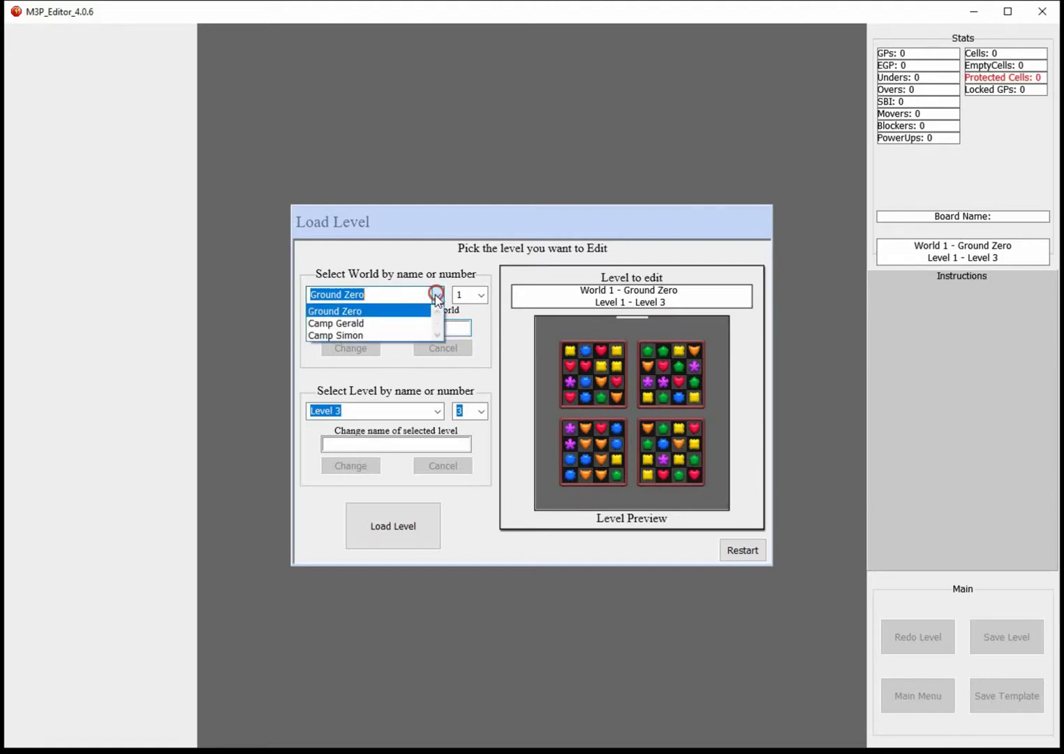
click(378, 336)
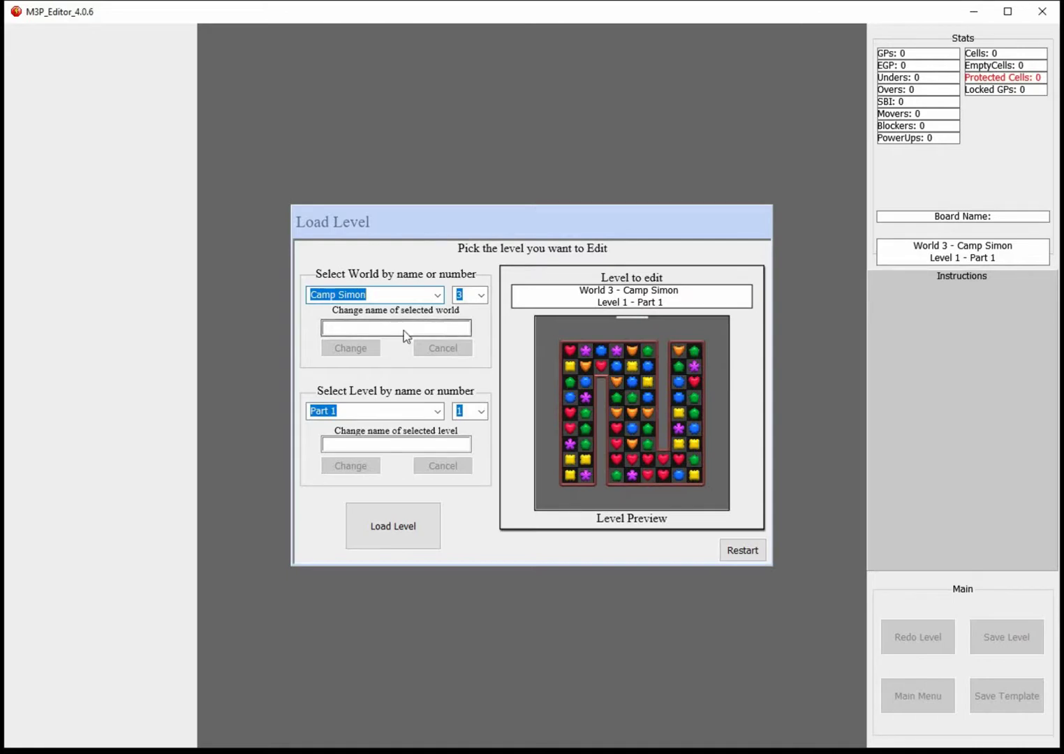
click(387, 329)
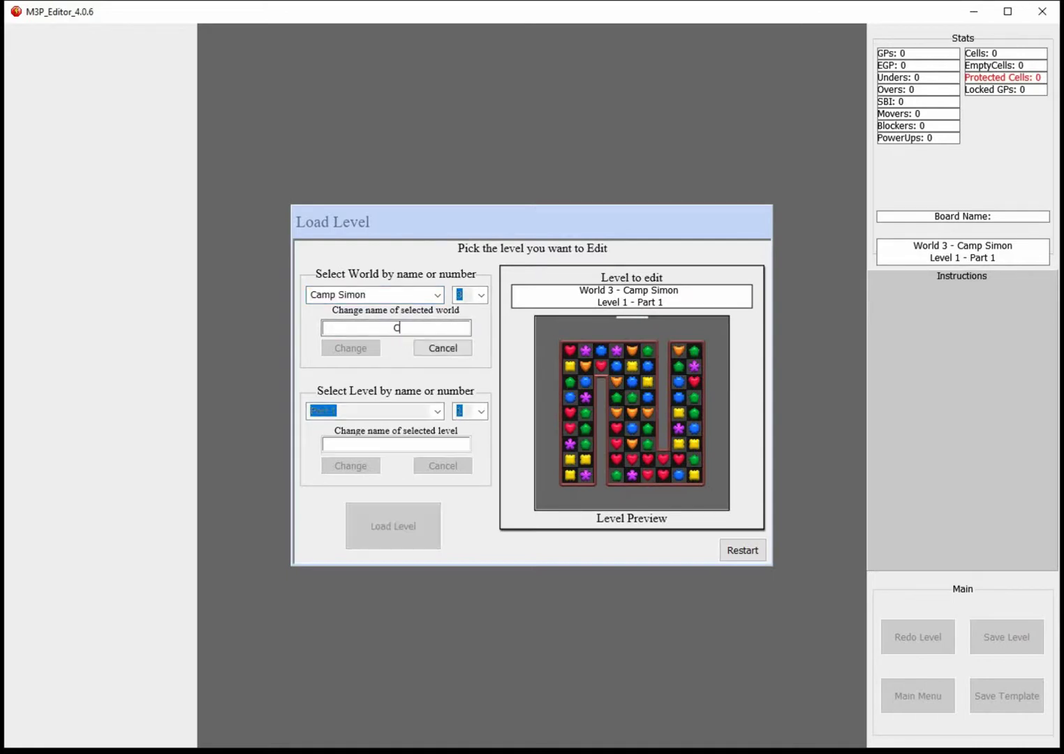
text(Camp Geral)
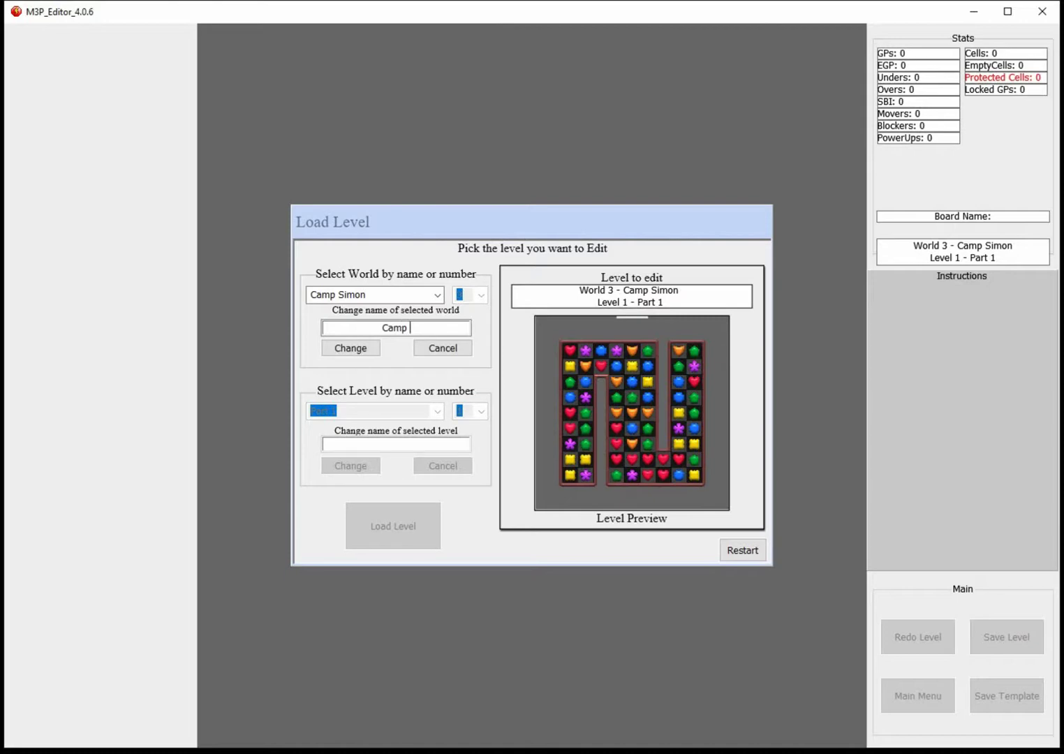
text(d)
click(349, 348)
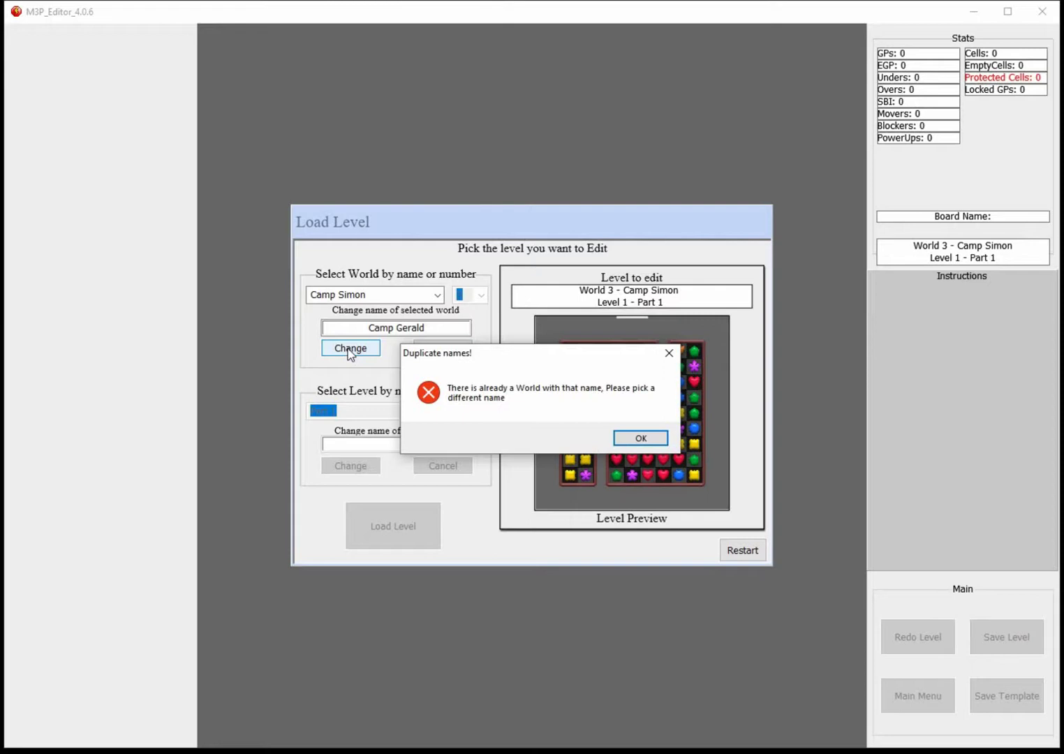
click(642, 438)
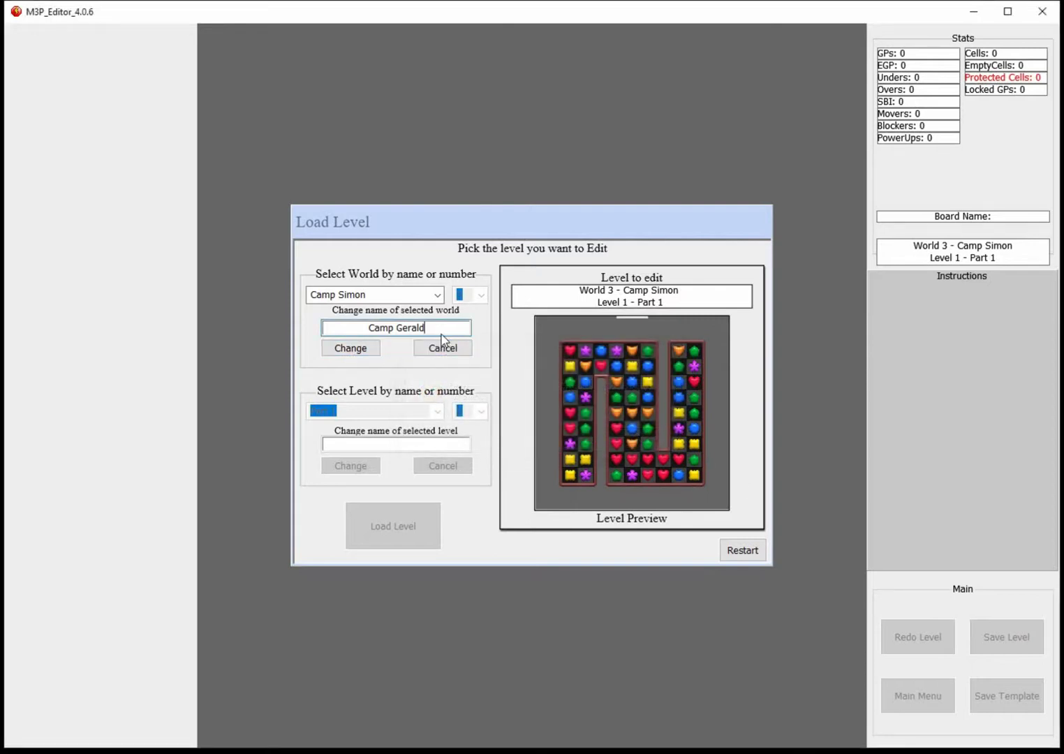
- Rename the Camp Simon world as Camp Chris and confirm the new name
double_click(410, 328)
text(Chris)
key(Return)
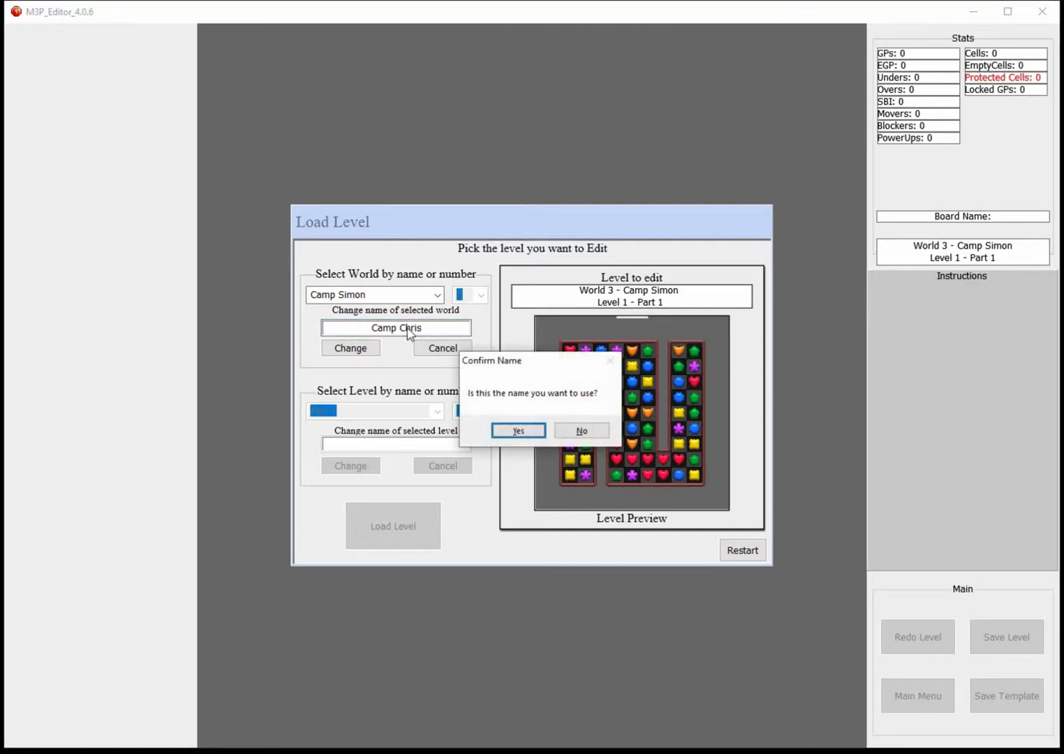
key(Return)
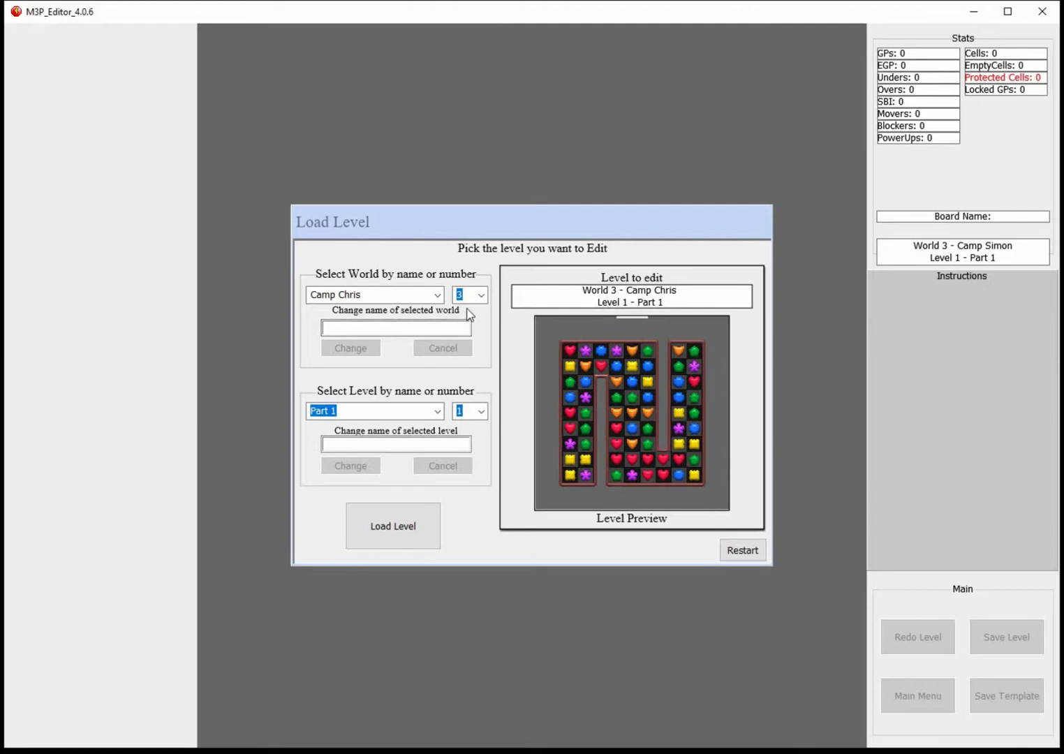
- Check how the renamed world is listed among the loadable worlds, and return to the start screen
click(438, 294)
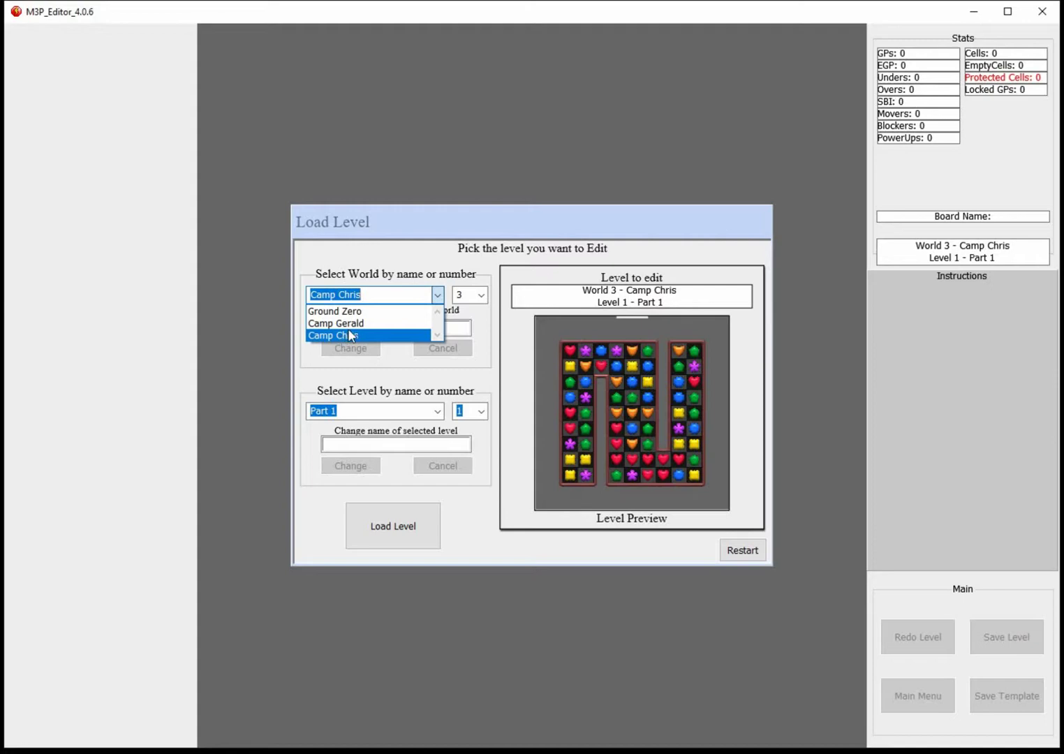
click(491, 354)
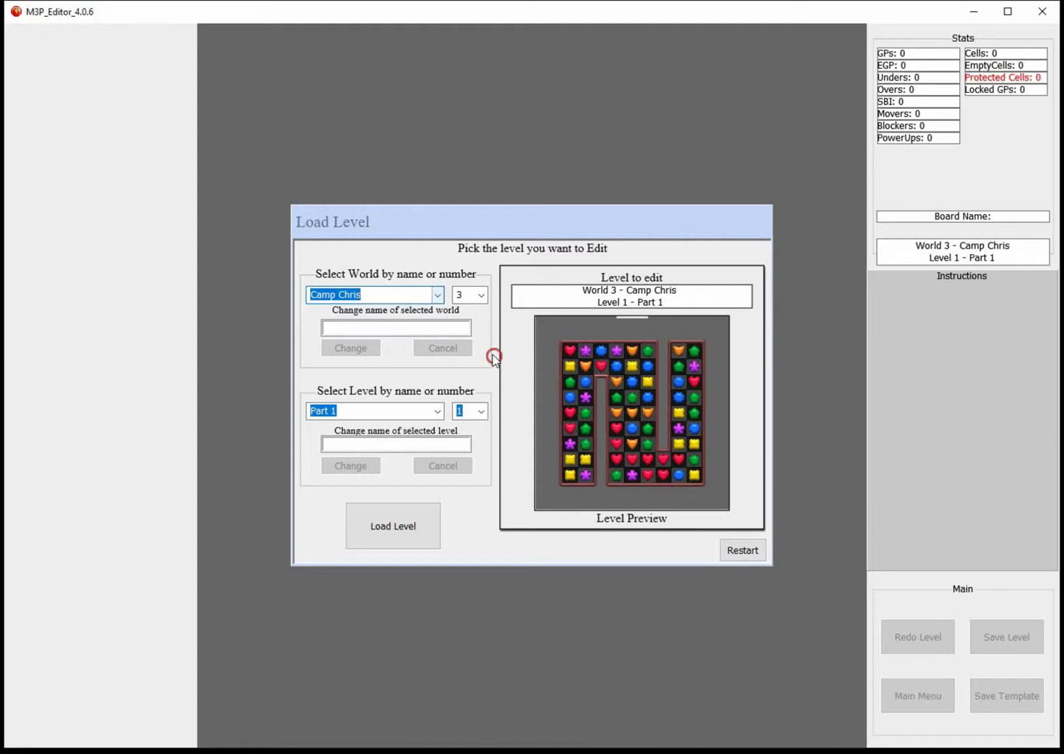
click(748, 550)
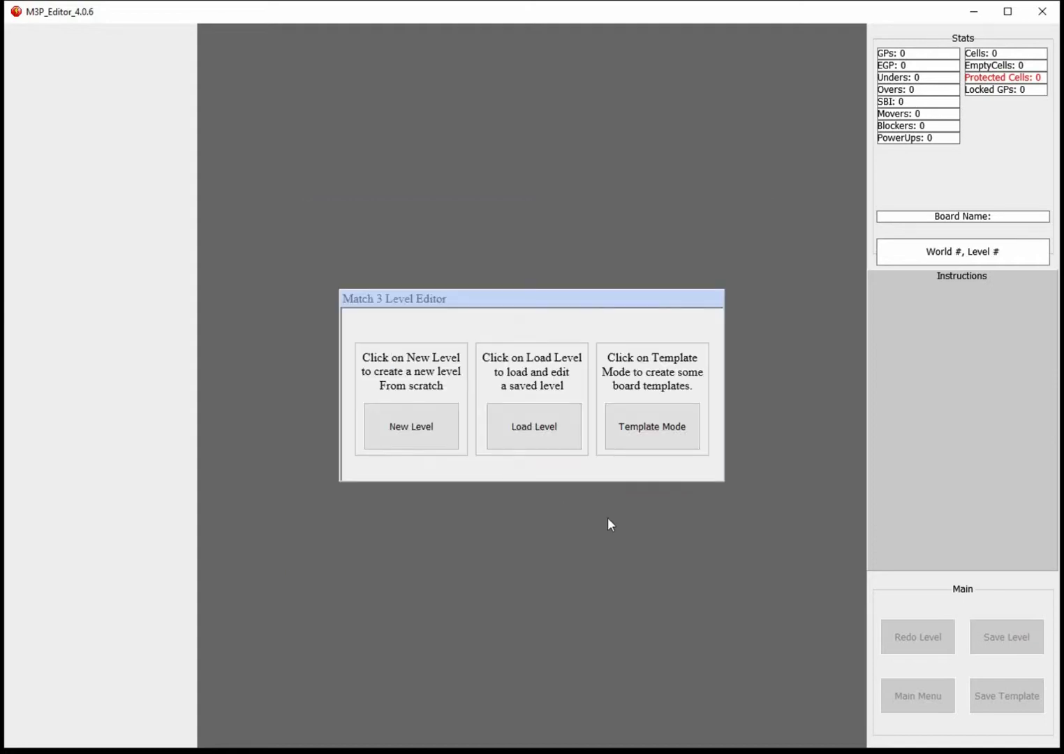
- Check the renamed world in new-level creation by choosing Camp Chris, and return to the start screen without creating a level
click(412, 427)
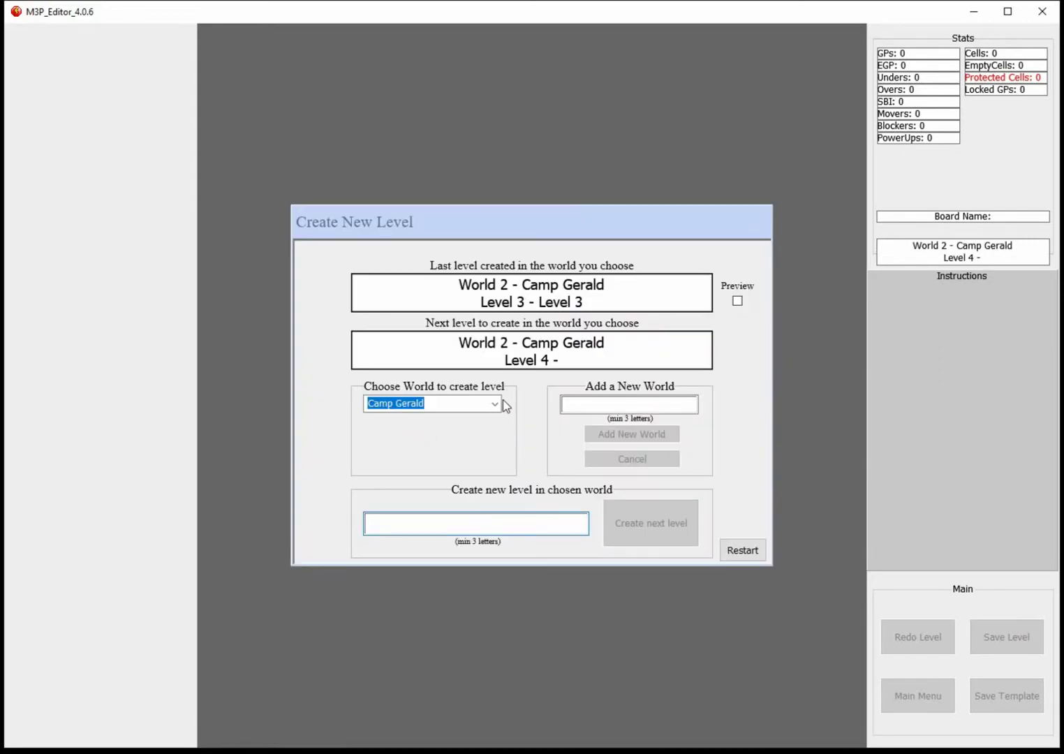
click(495, 403)
click(422, 446)
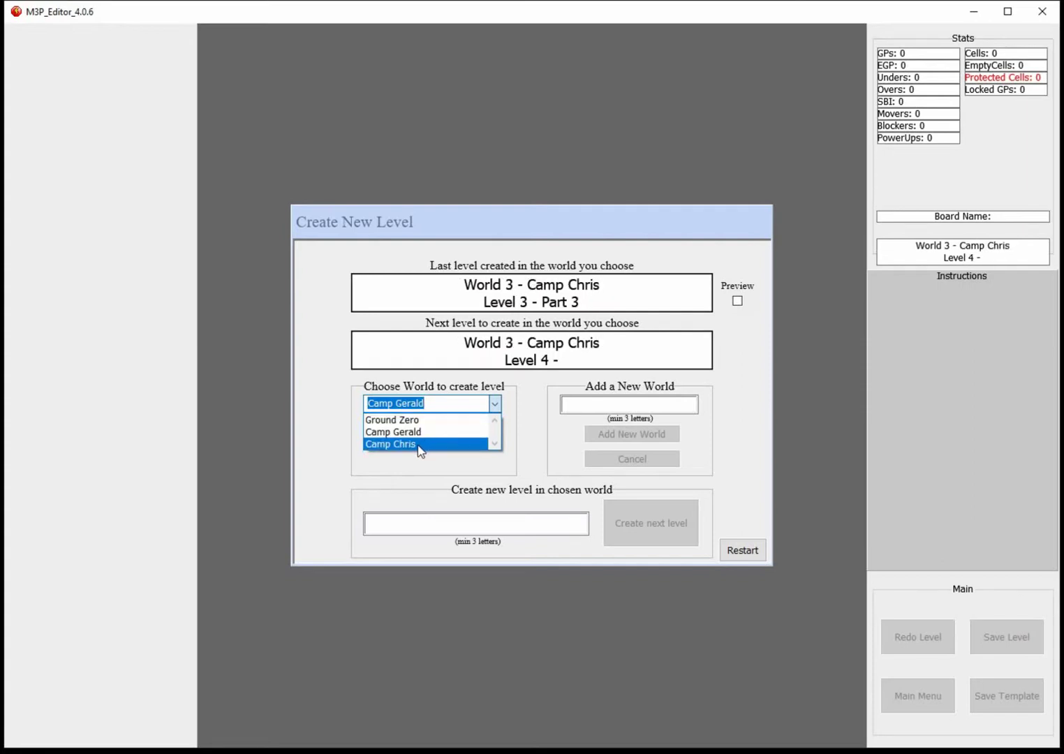
click(421, 445)
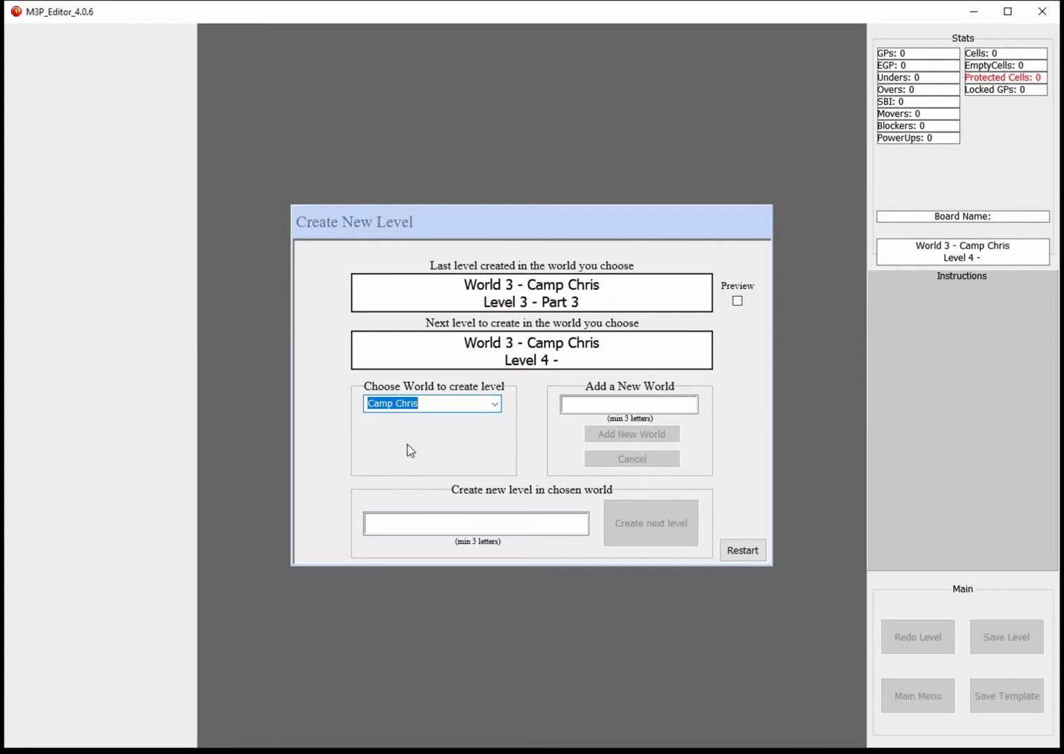
click(742, 550)
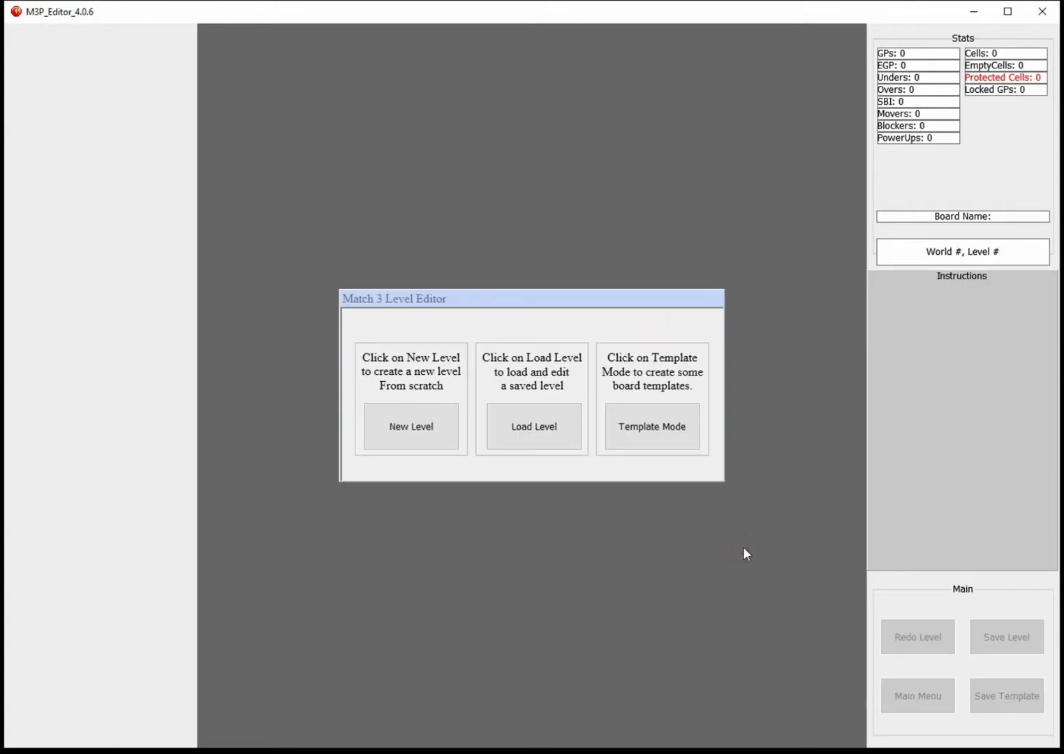
- Reopen the saved-level loader and preview Camp Gerald's Level 1 by name and level 3 by number
click(544, 430)
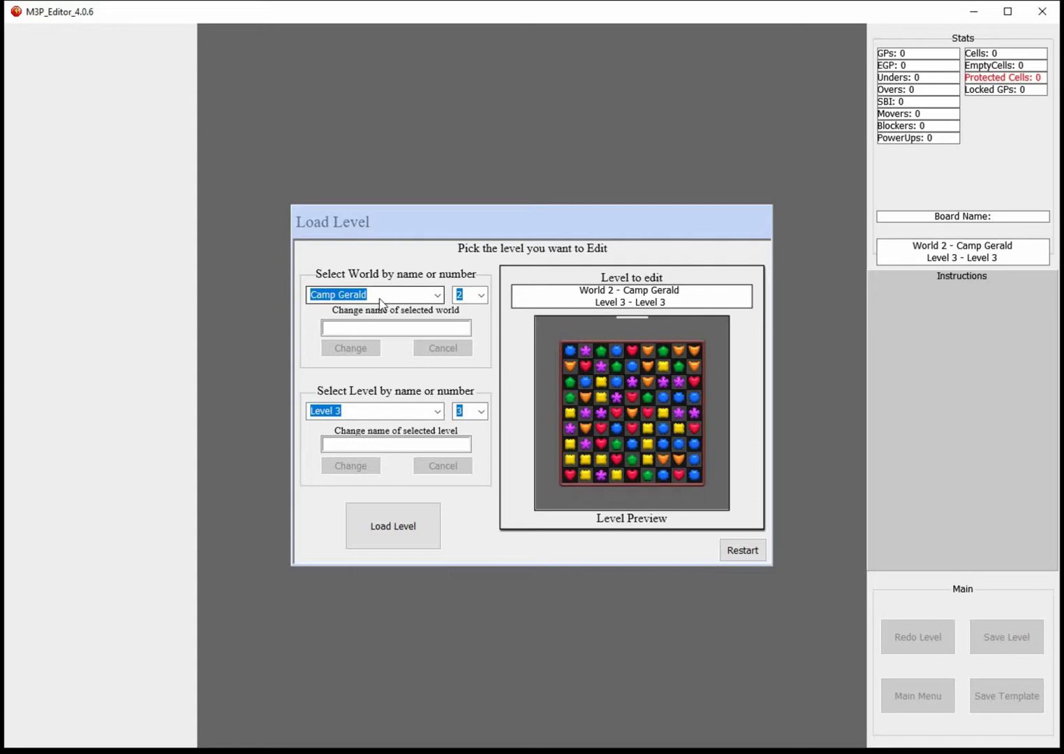
click(438, 411)
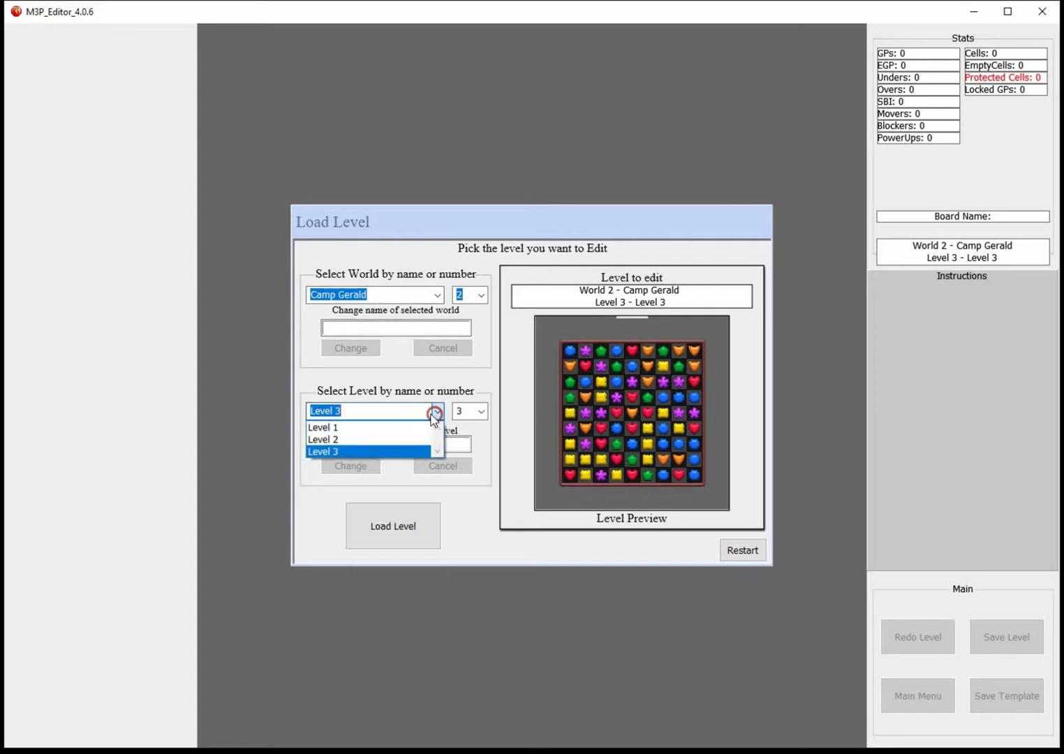
click(335, 427)
click(480, 411)
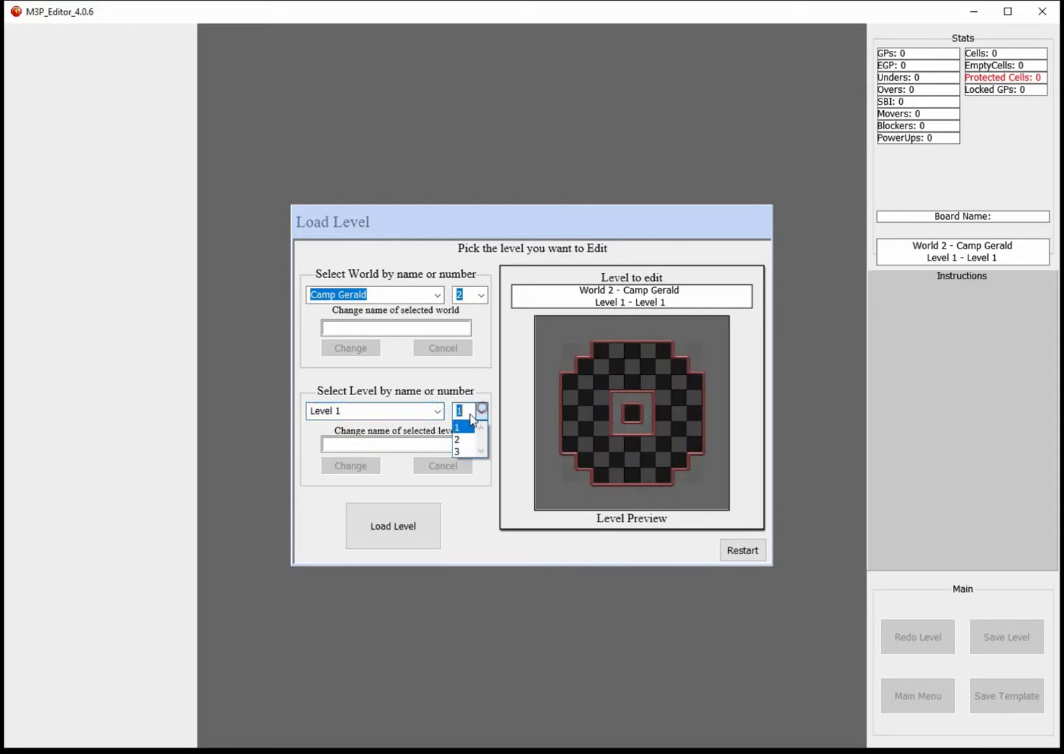
click(457, 451)
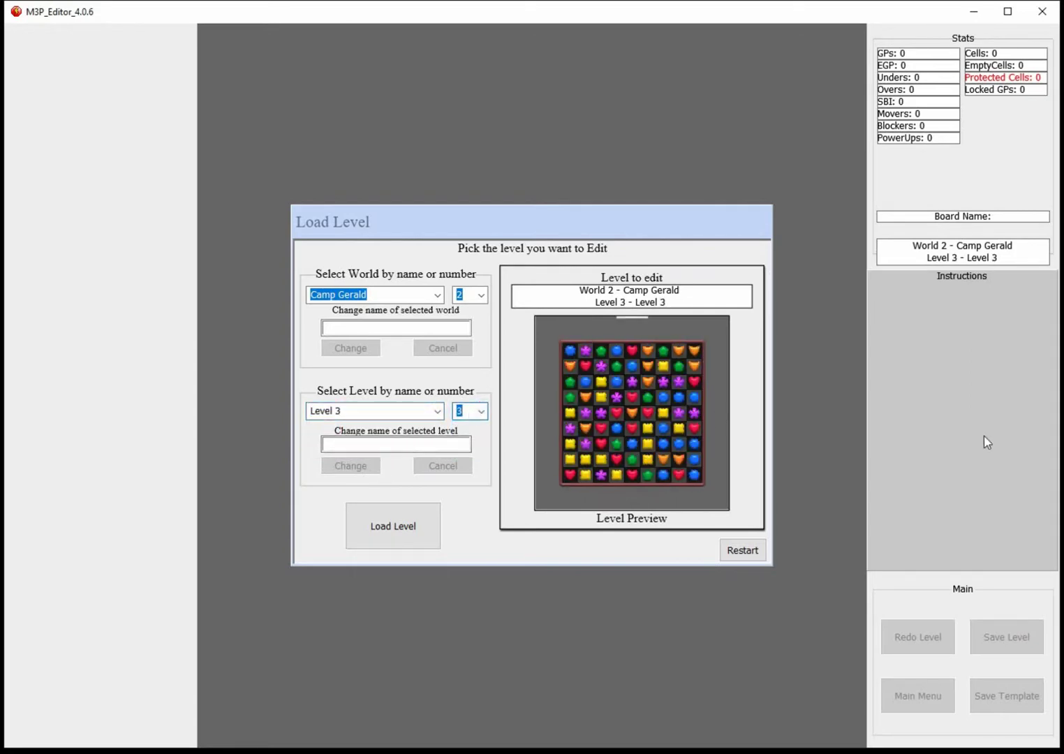
click(395, 445)
click(395, 444)
- Rename level 1 of the Camp Chris world as Day 1 and confirm the new name
click(438, 298)
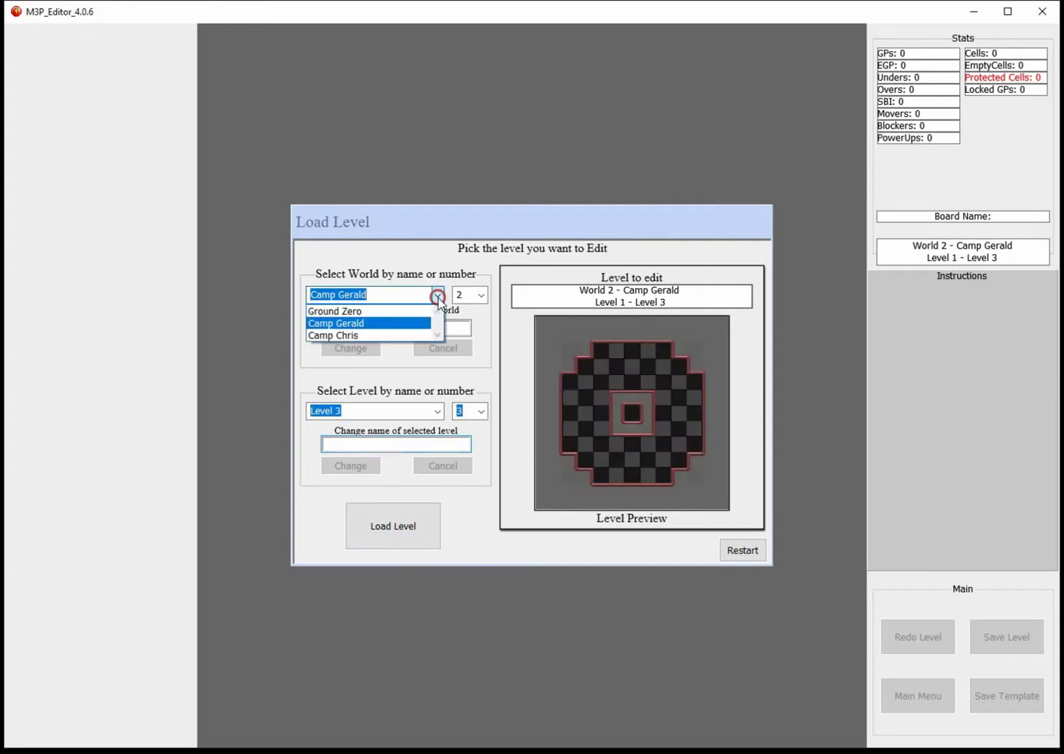
click(403, 335)
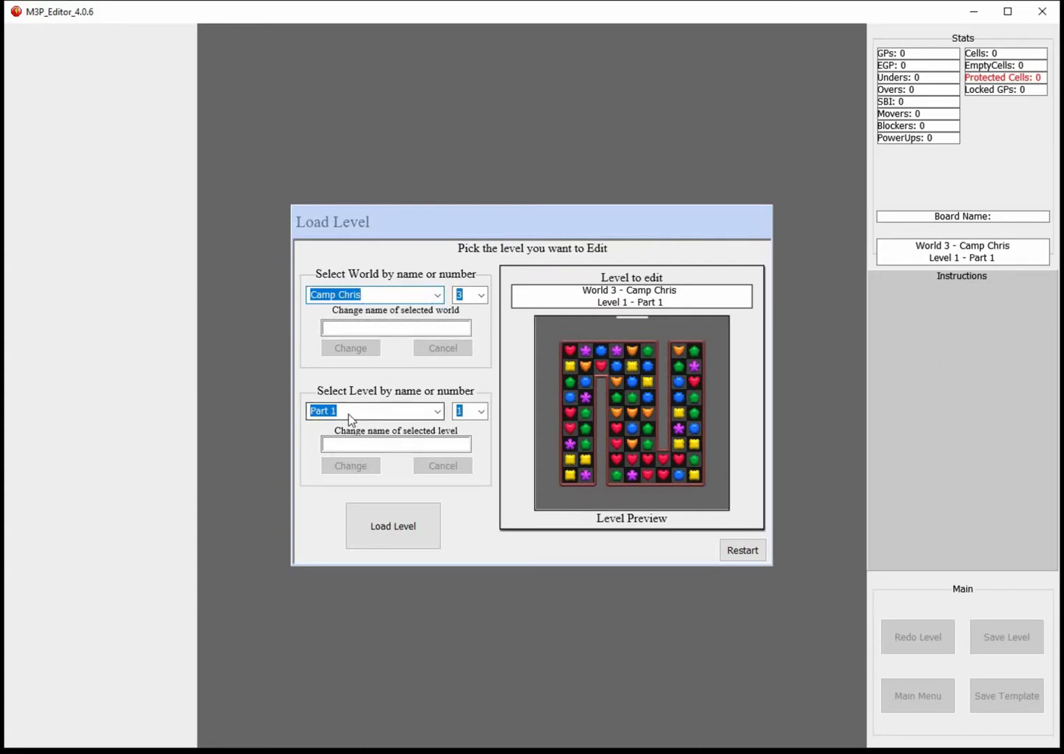
click(361, 446)
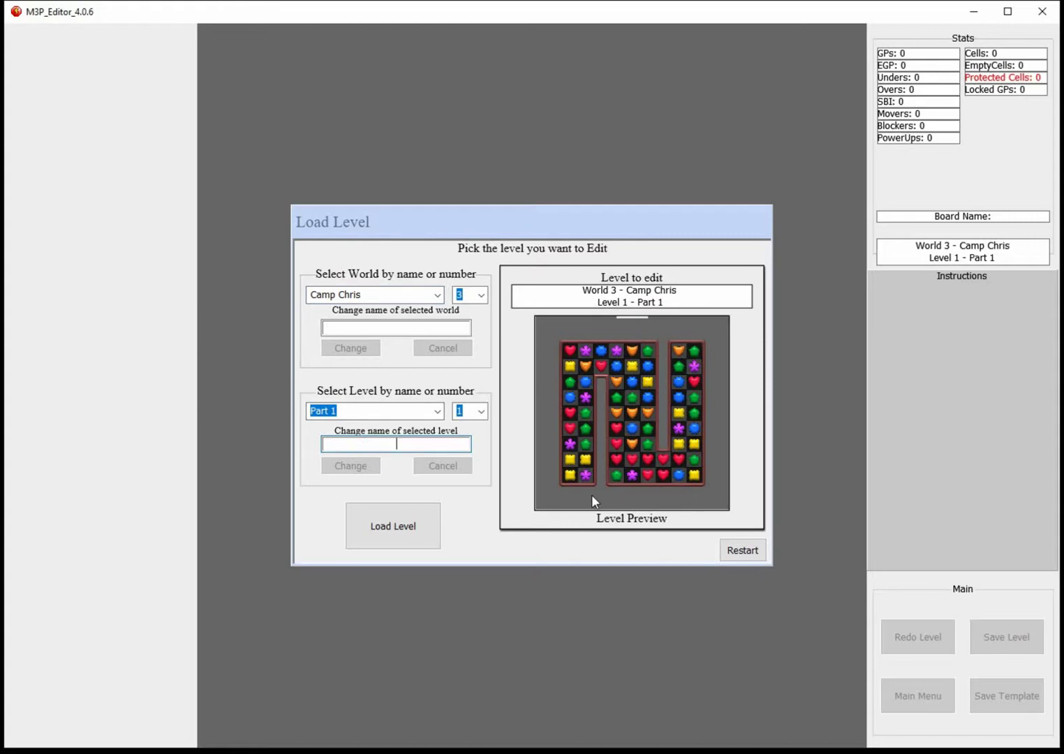
text(Day 1)
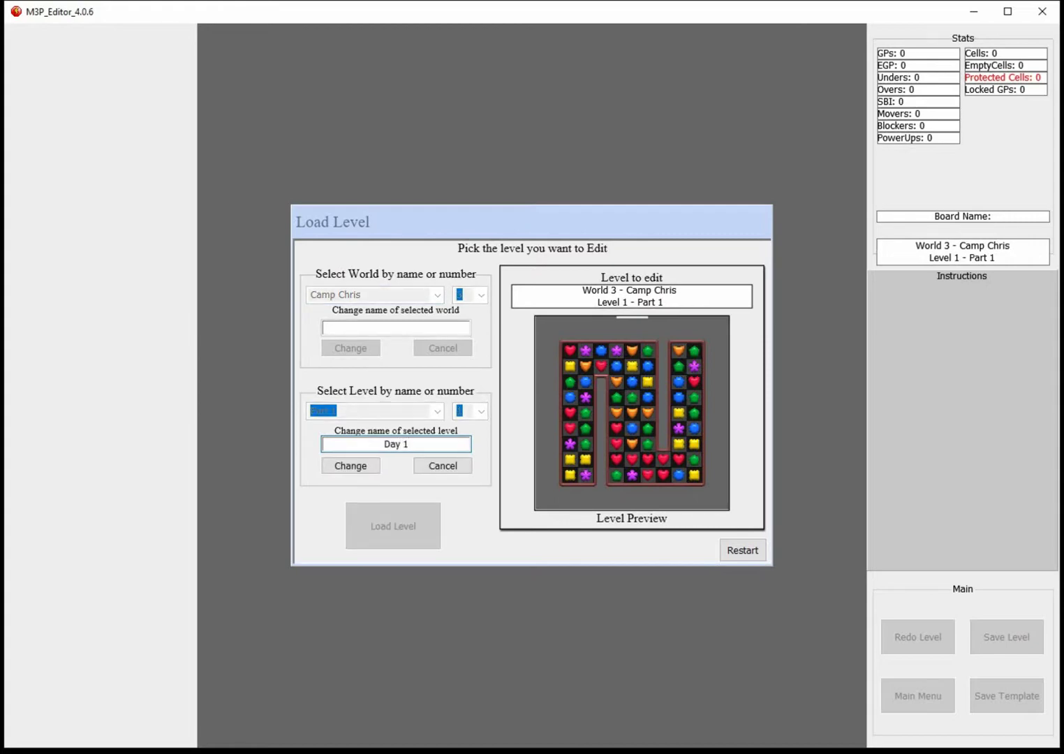
click(368, 471)
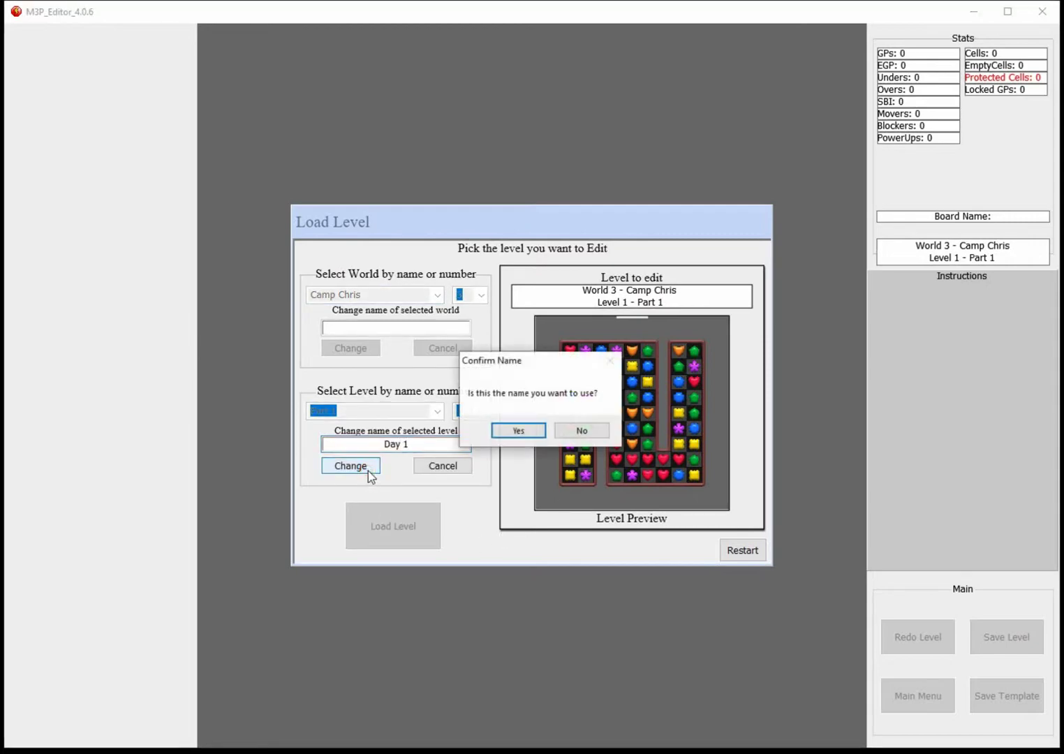
click(527, 431)
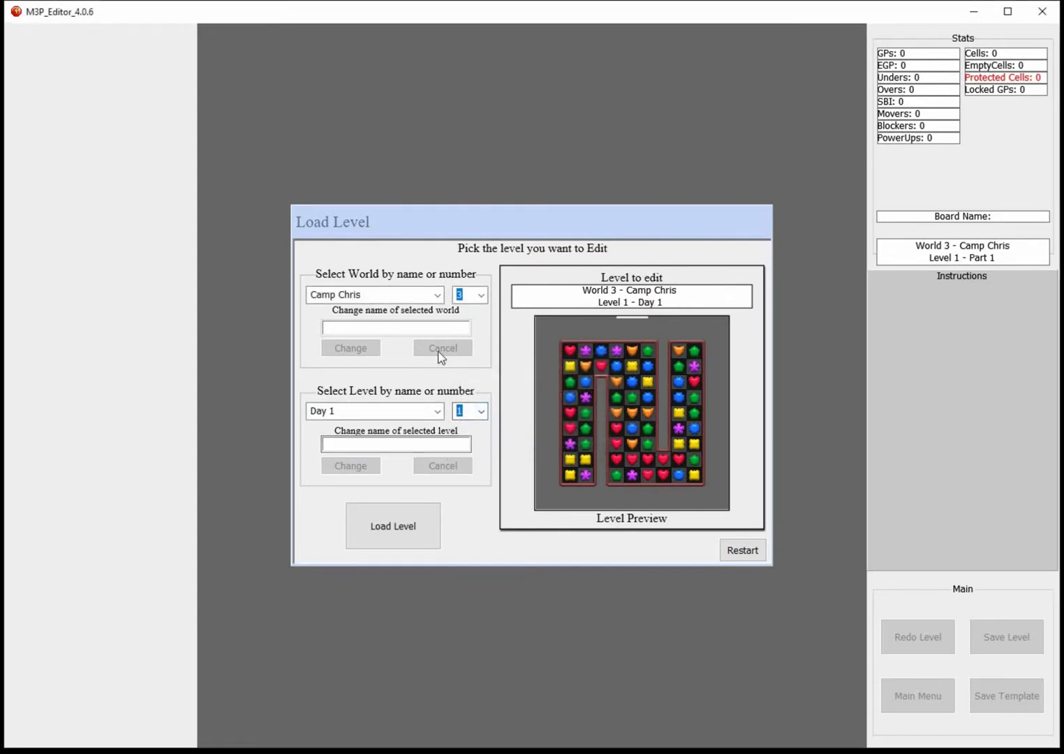
- Check level 1's name in the Ground Zero world, and return to Camp Chris
click(438, 295)
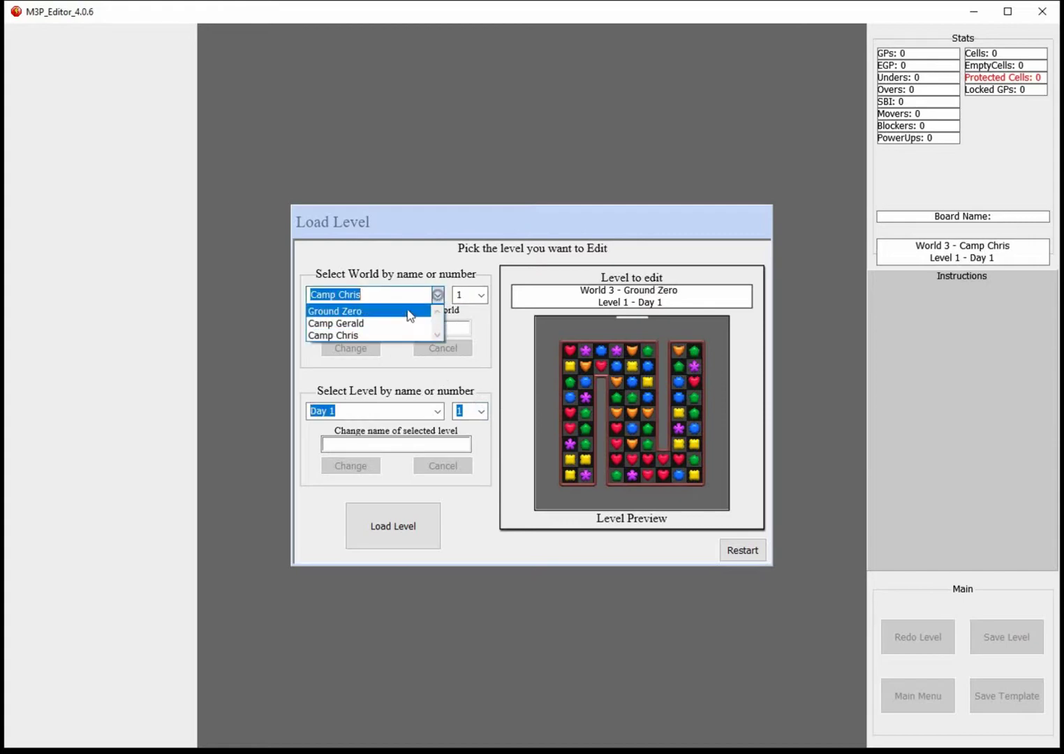
click(383, 309)
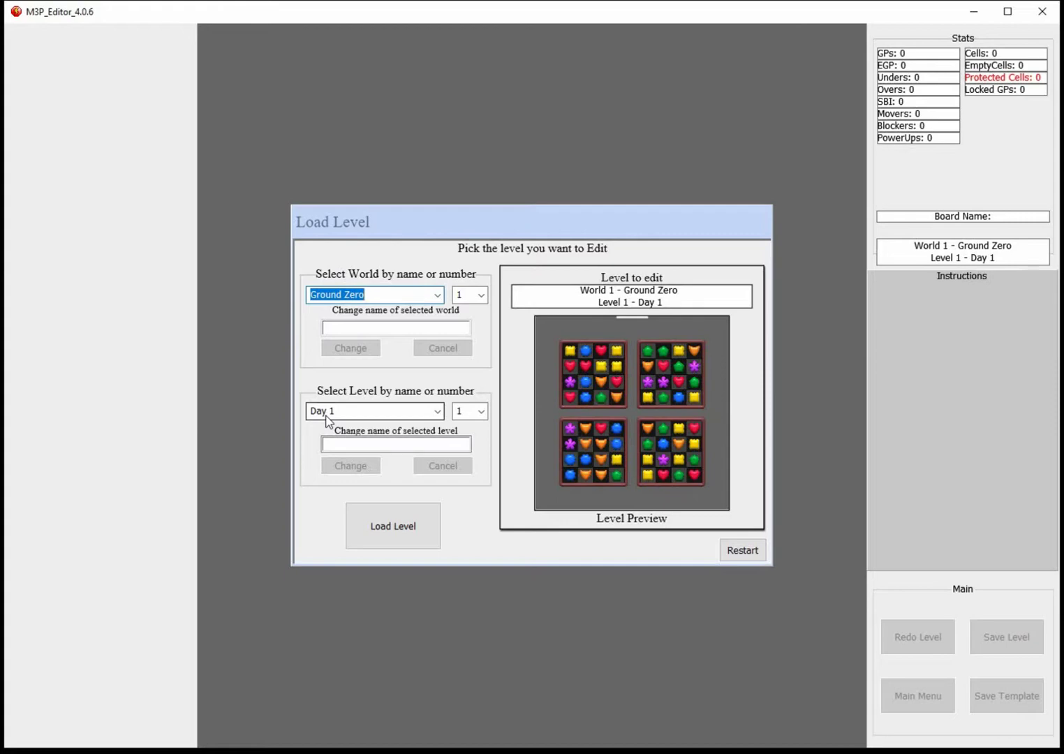
click(437, 298)
click(398, 336)
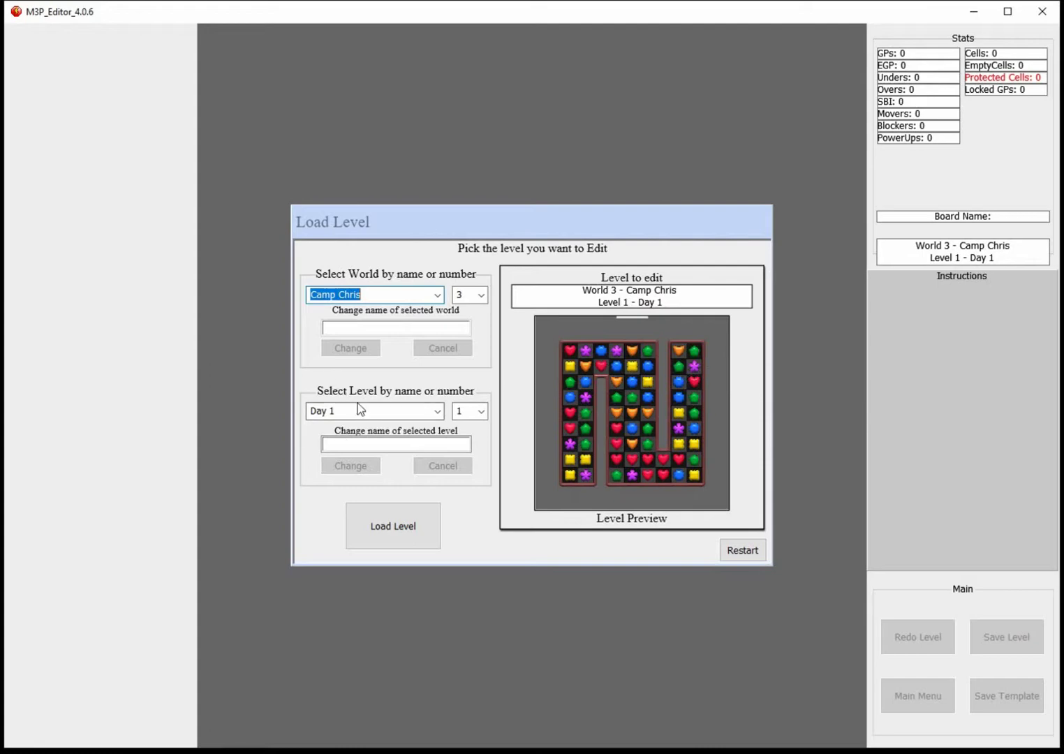
- Preview Part 2 of the Camp Chris world from its level names without selecting it
click(436, 411)
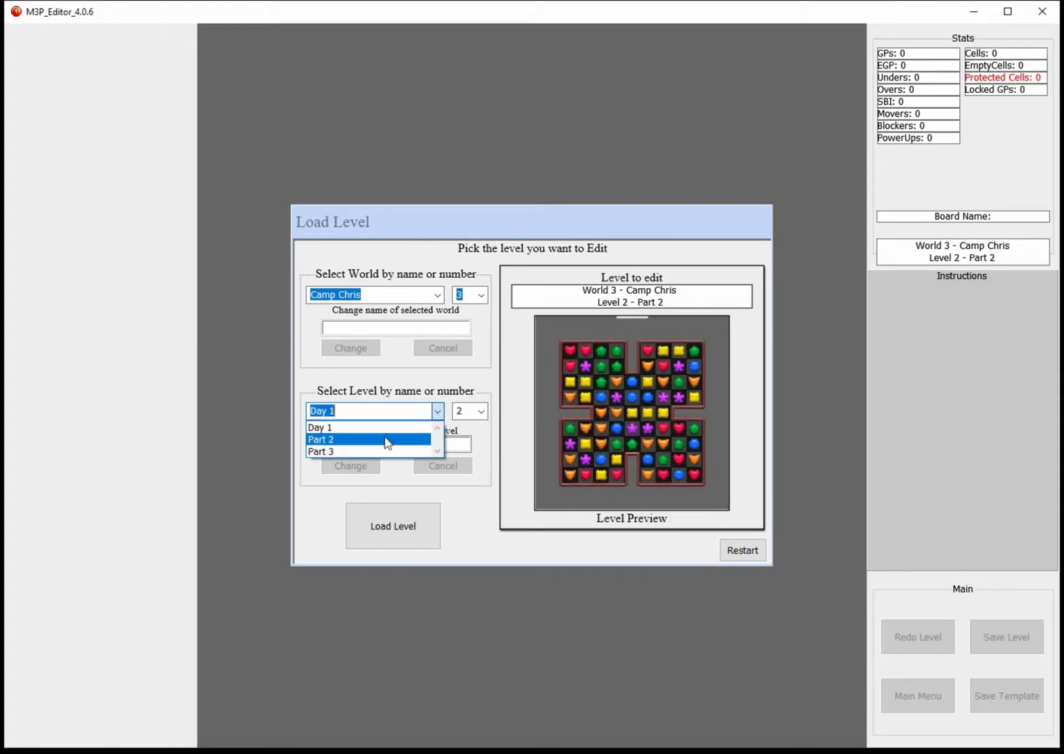
click(438, 297)
- Load level Day 1 of the Ground Zero world and hide the object groups above the board
click(438, 297)
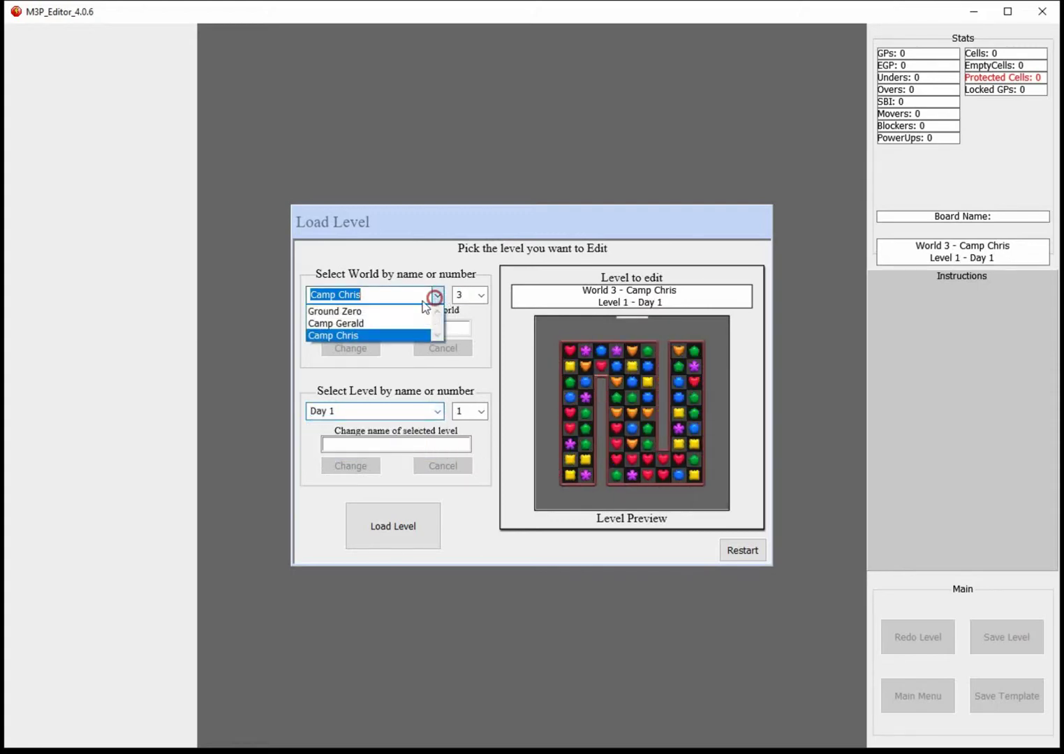
click(389, 313)
click(437, 412)
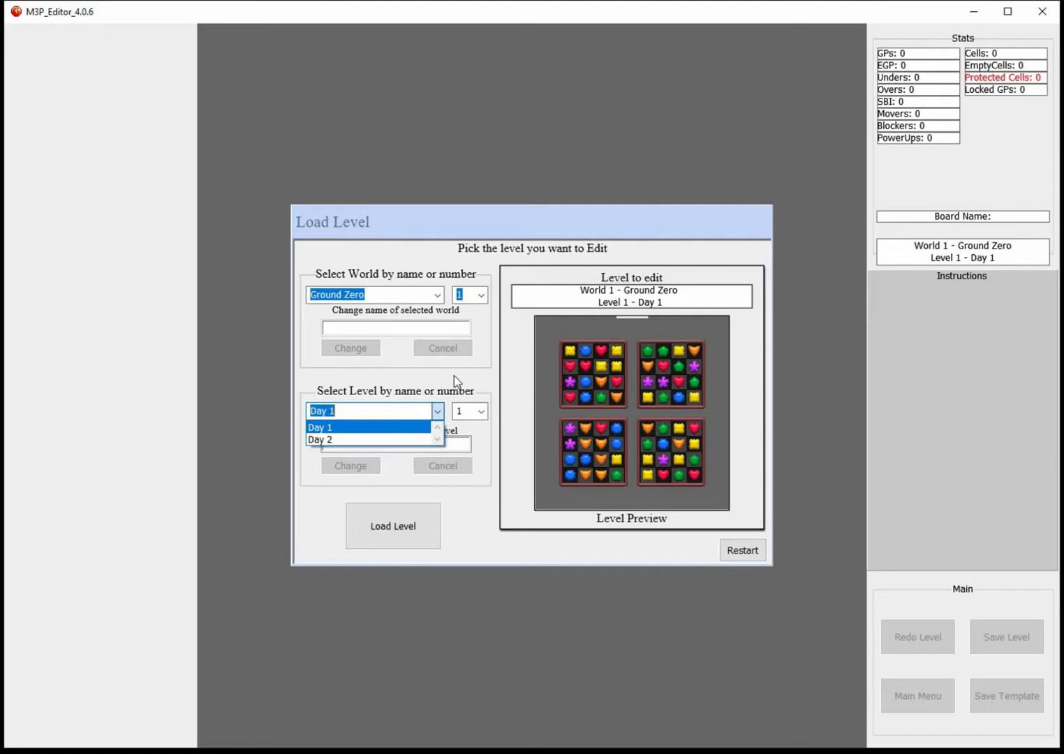
click(479, 336)
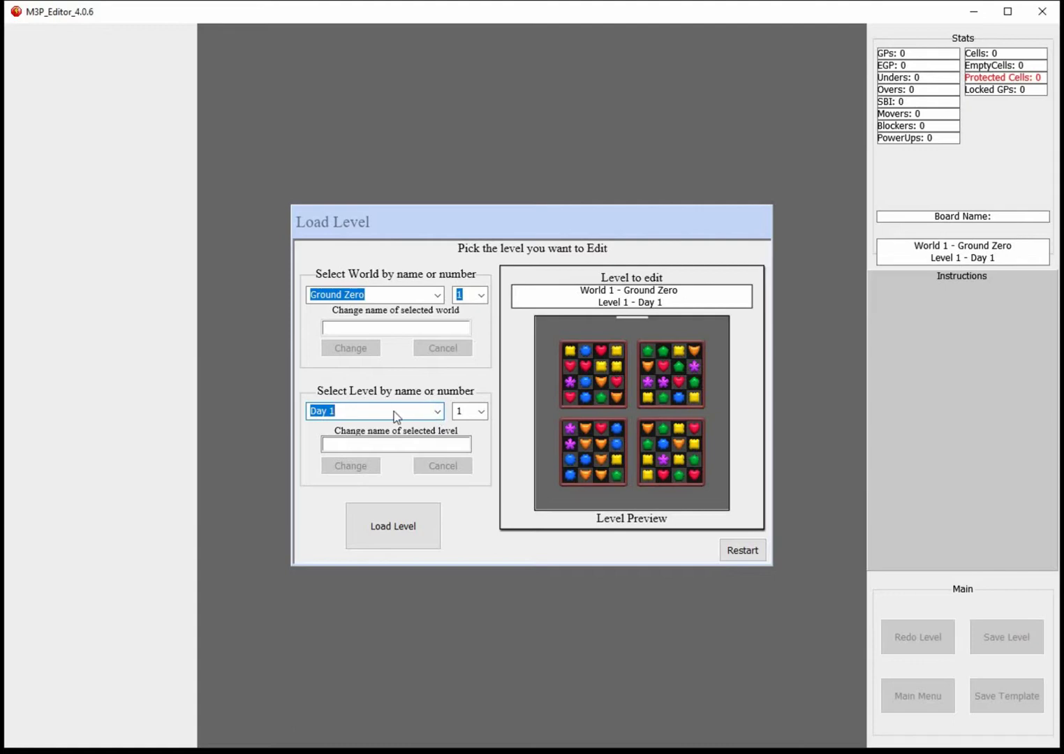
click(413, 537)
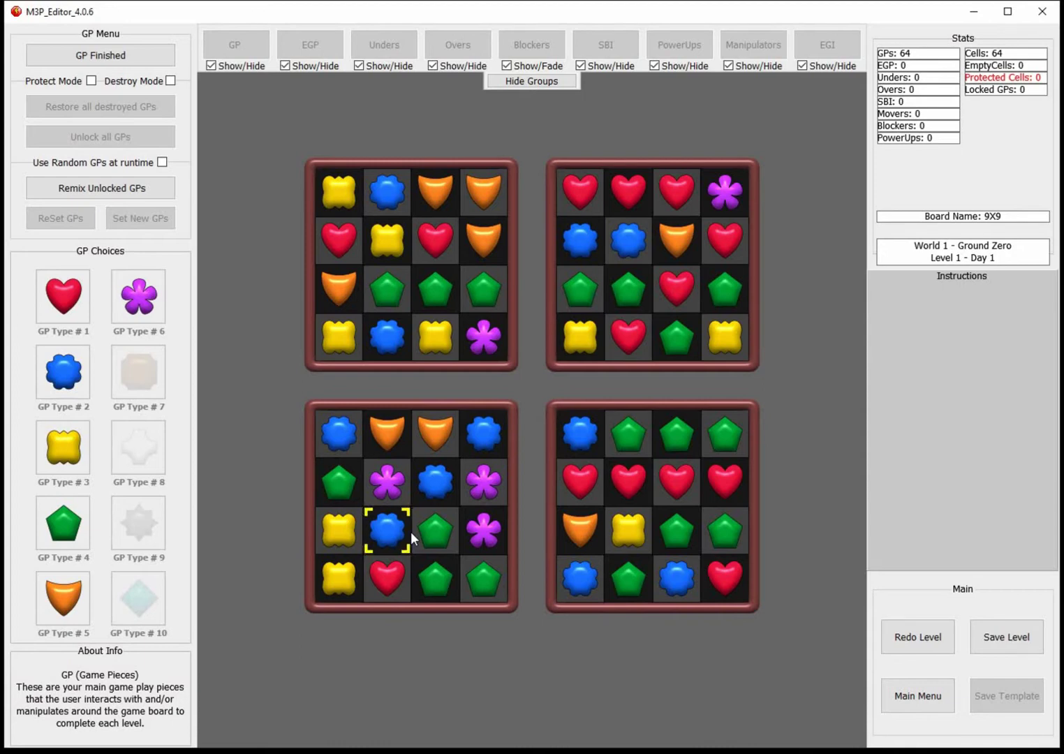
click(534, 82)
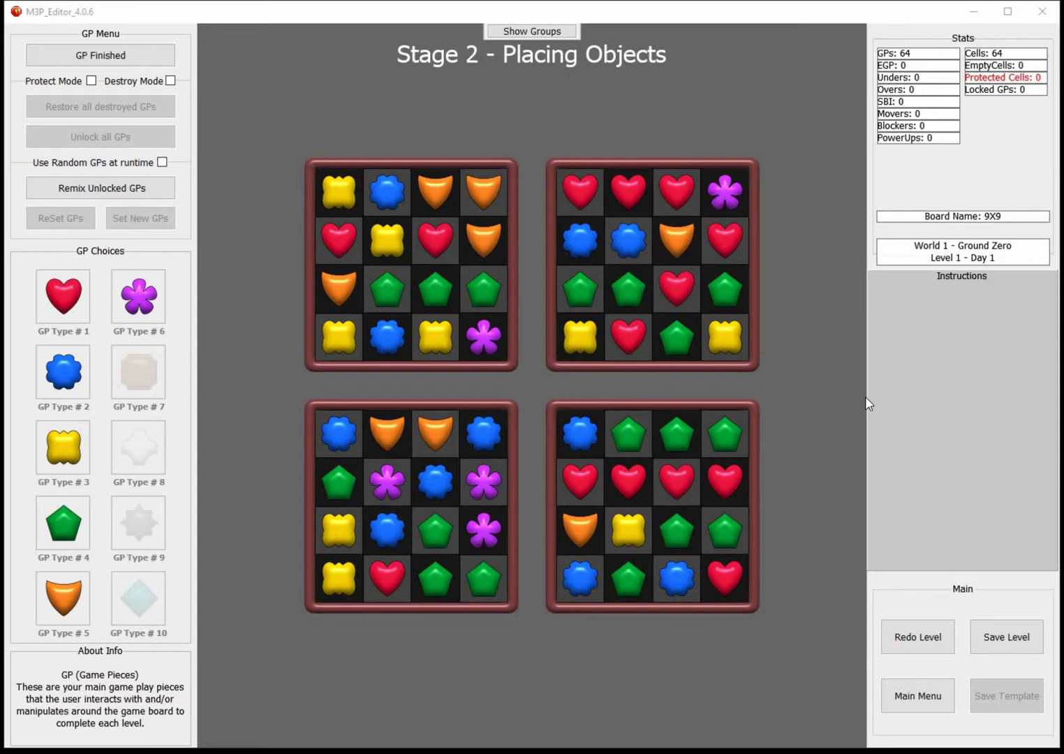
- Leave the Day 1 level for the main menu and reopen the saved-level loader
click(934, 695)
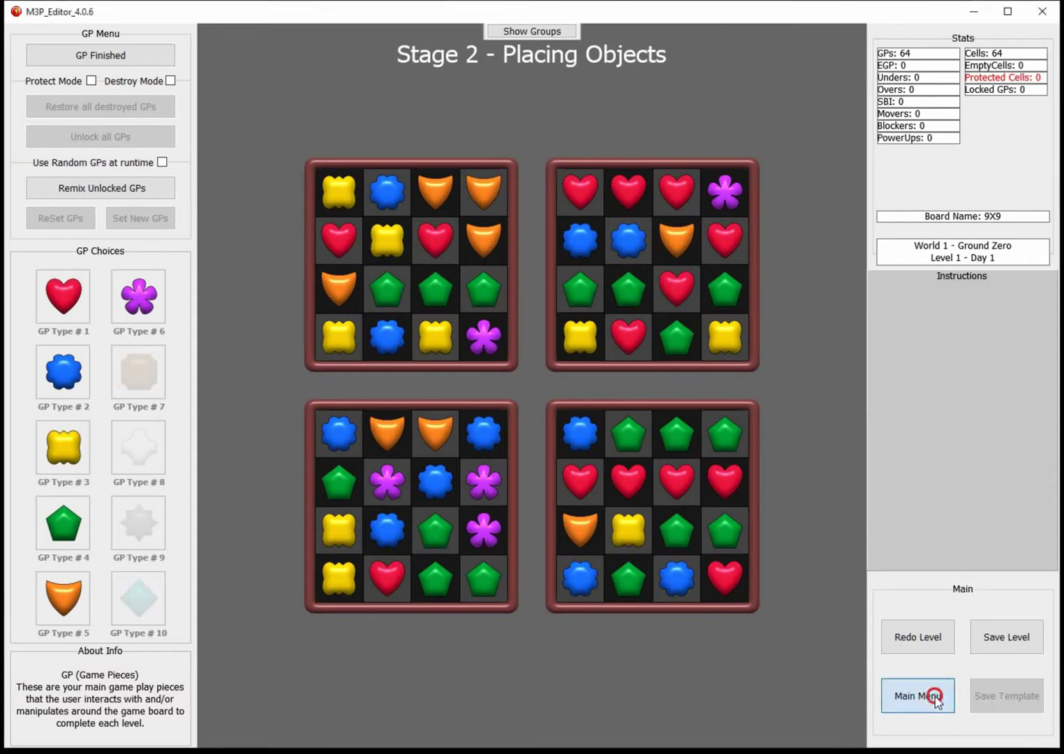
click(550, 436)
click(551, 433)
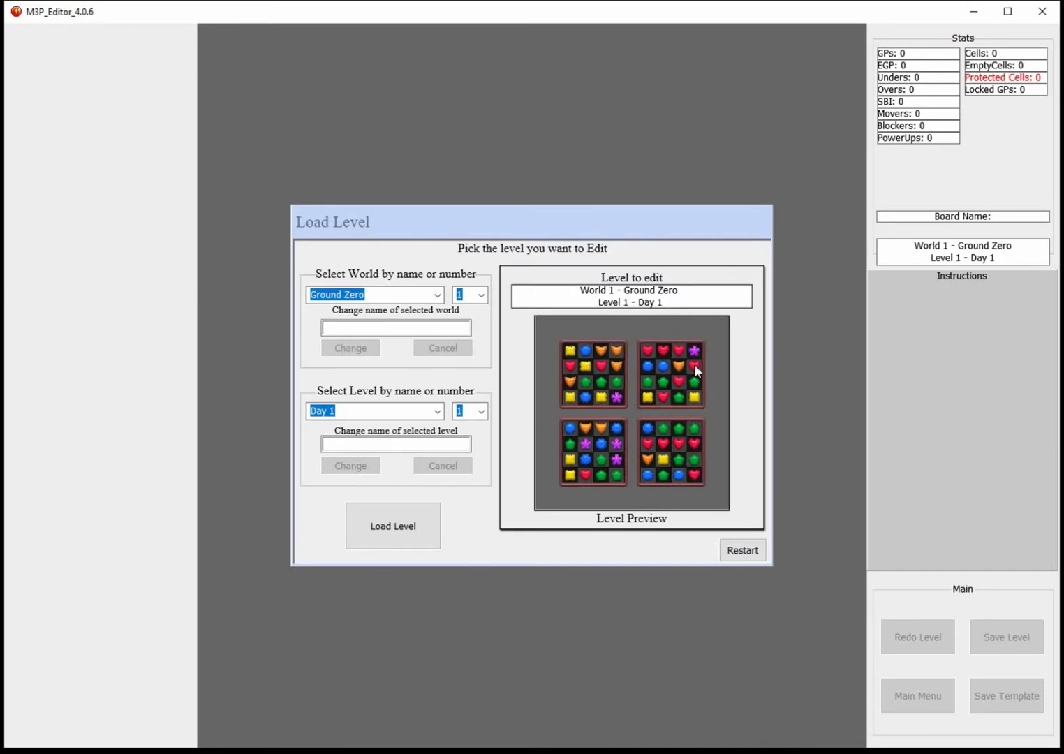
- Select level Day 2 of the Ground Zero world and load it for editing
click(435, 410)
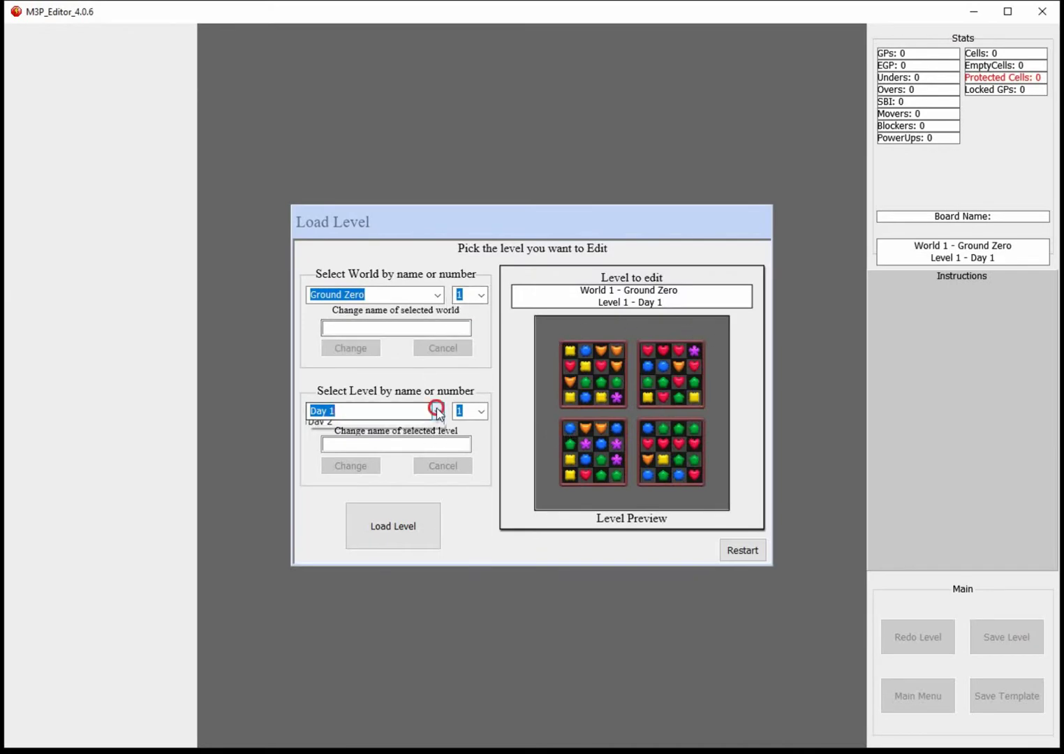
click(390, 441)
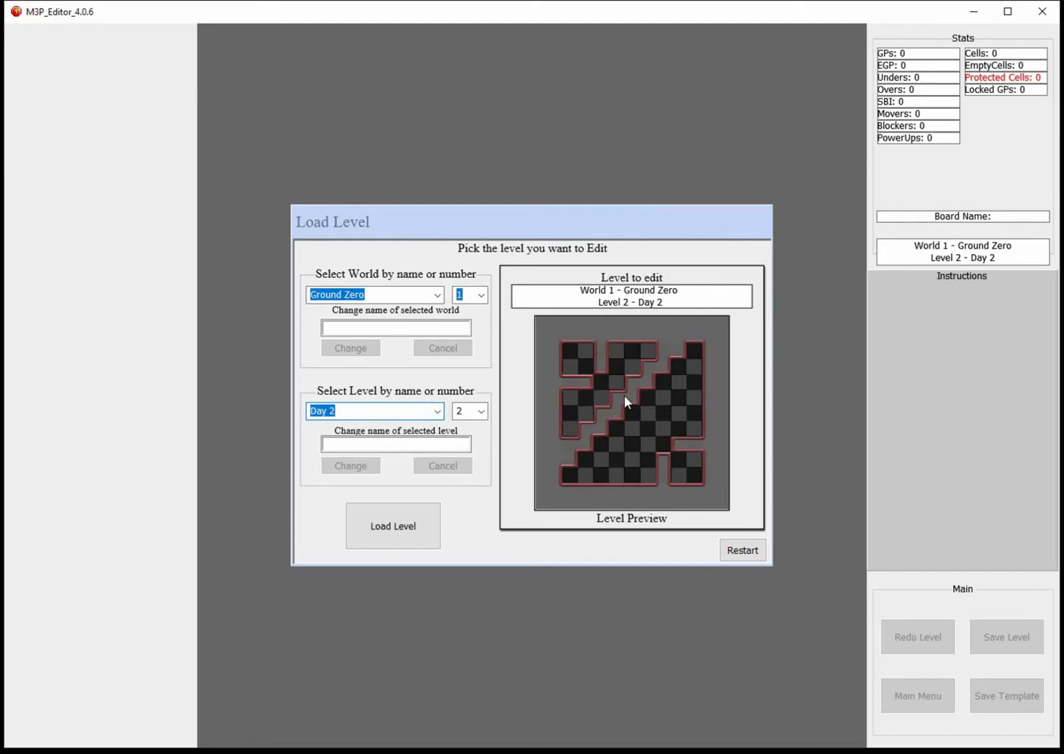
click(403, 542)
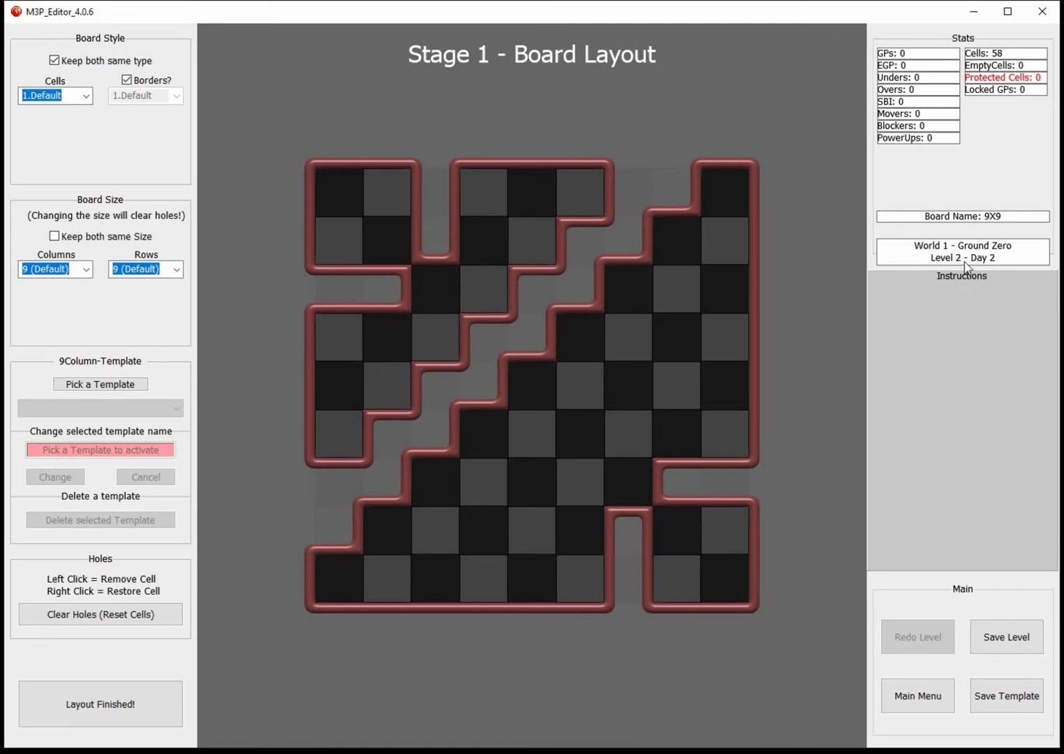
- Complete Day 2's board layout and confirm moving on to the object-placing stage
click(151, 719)
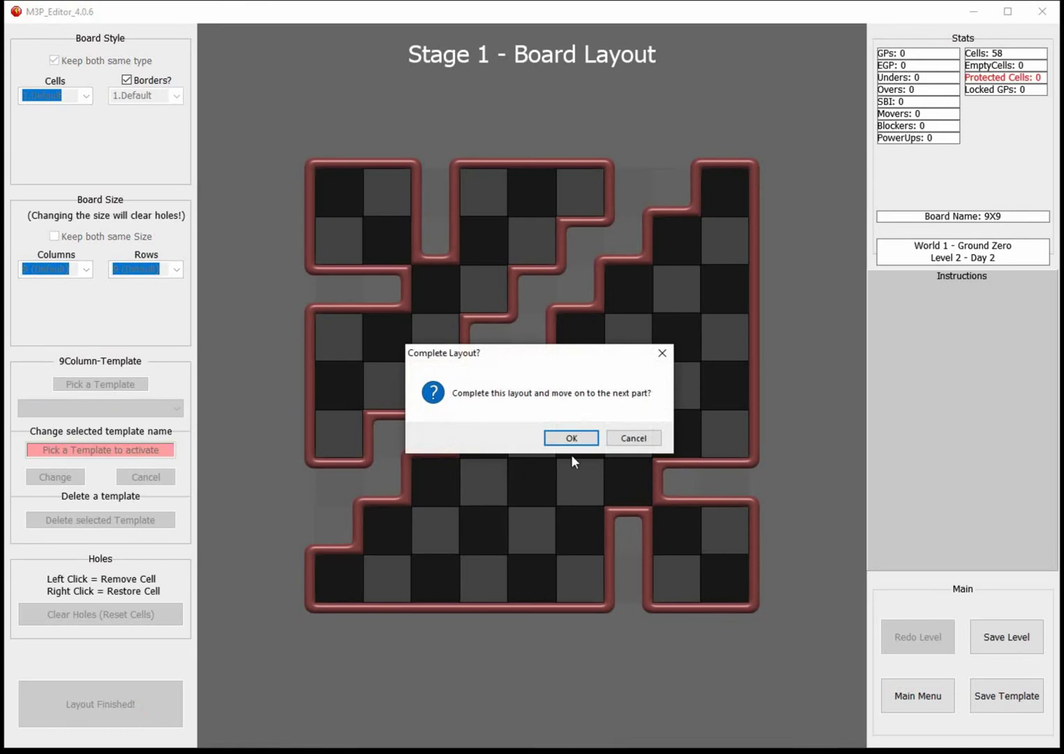
click(577, 438)
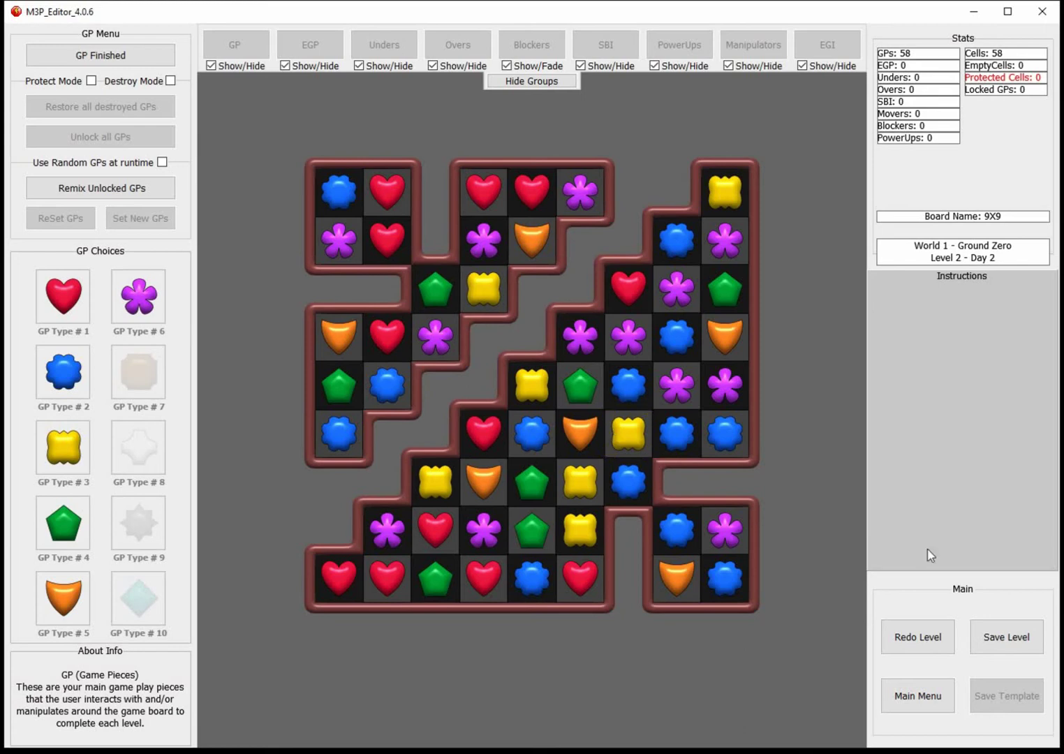
- Redo the Day 2 level to go back to the Stage 1 board layout
click(919, 638)
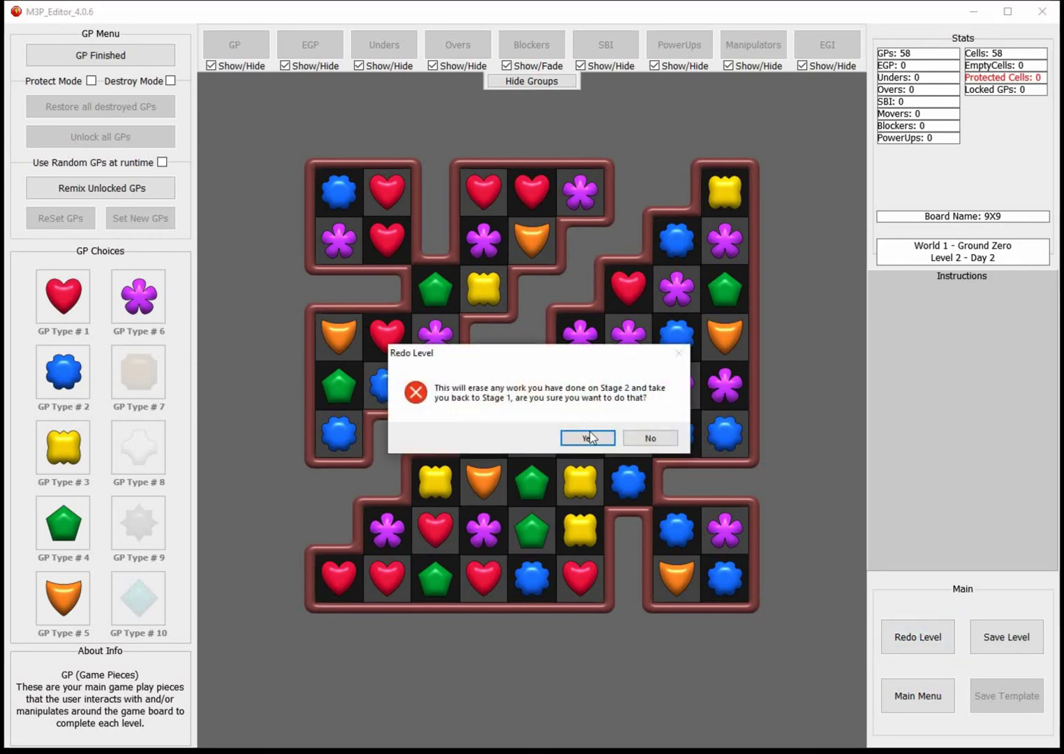